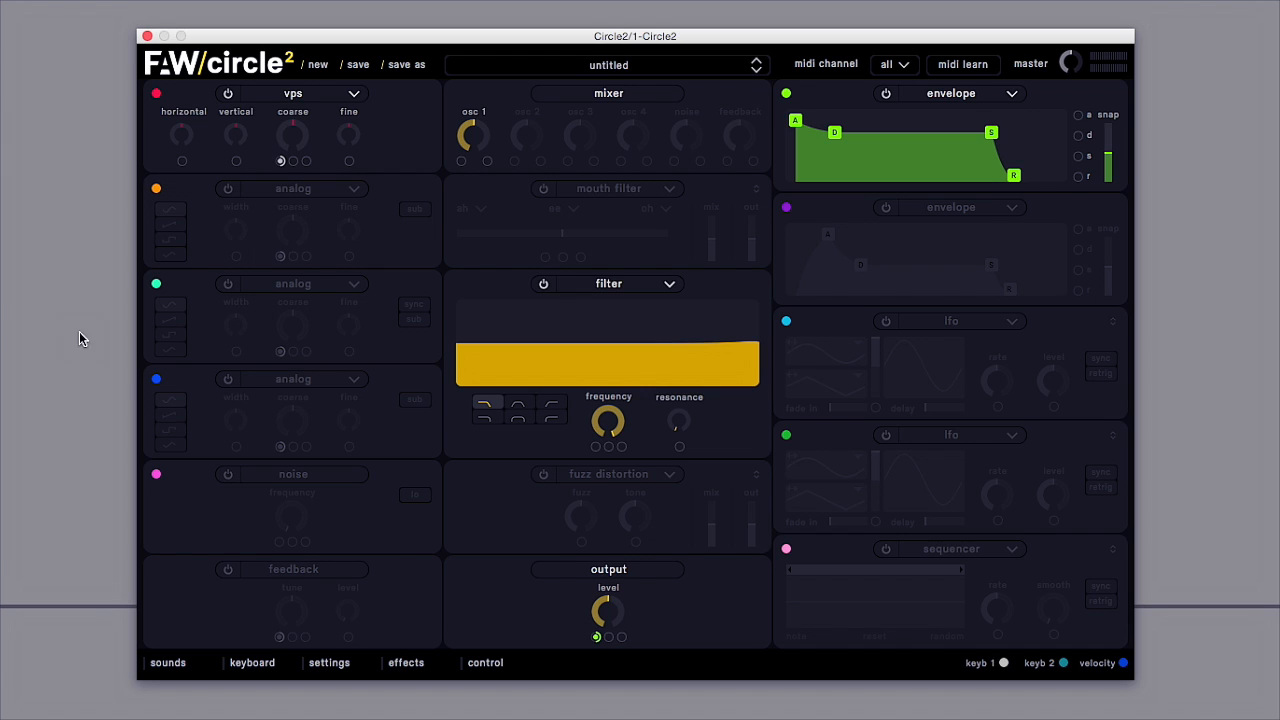
Set the voicing polyphony to 1 in the synth's settings
{"action": "left_click", "coordinate": [409, 668]}
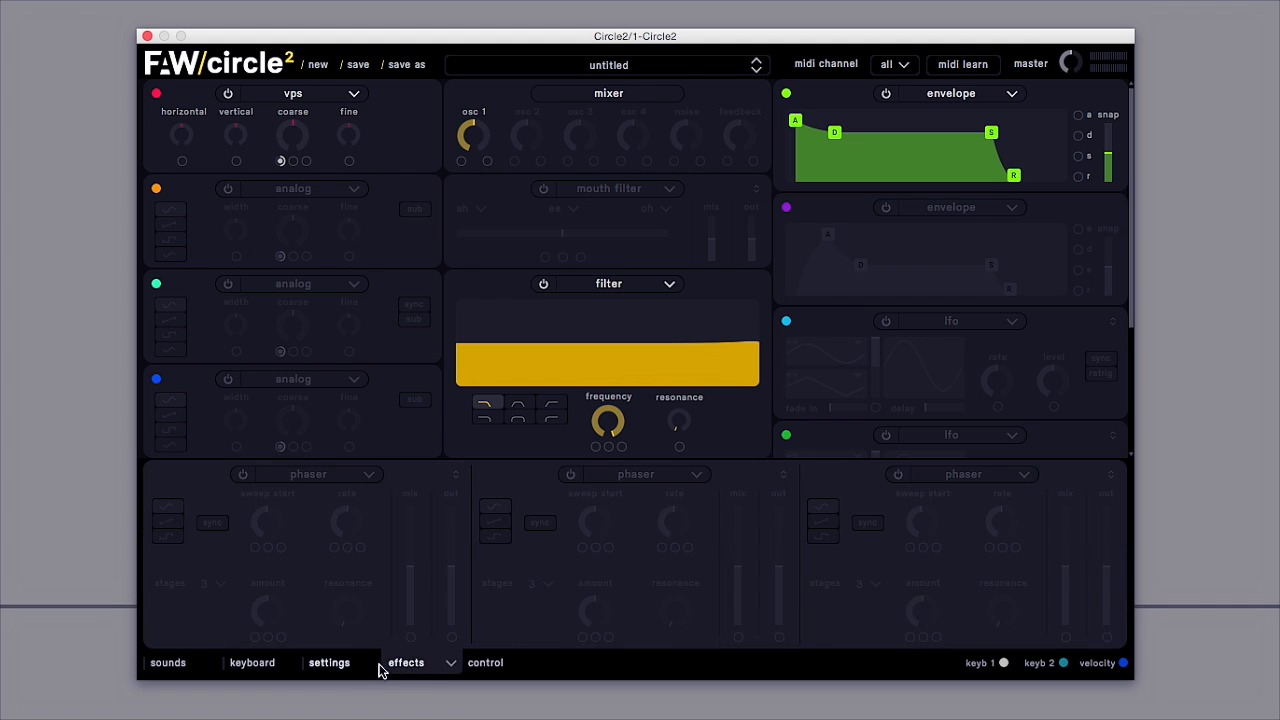
{"action": "left_click", "coordinate": [338, 663]}
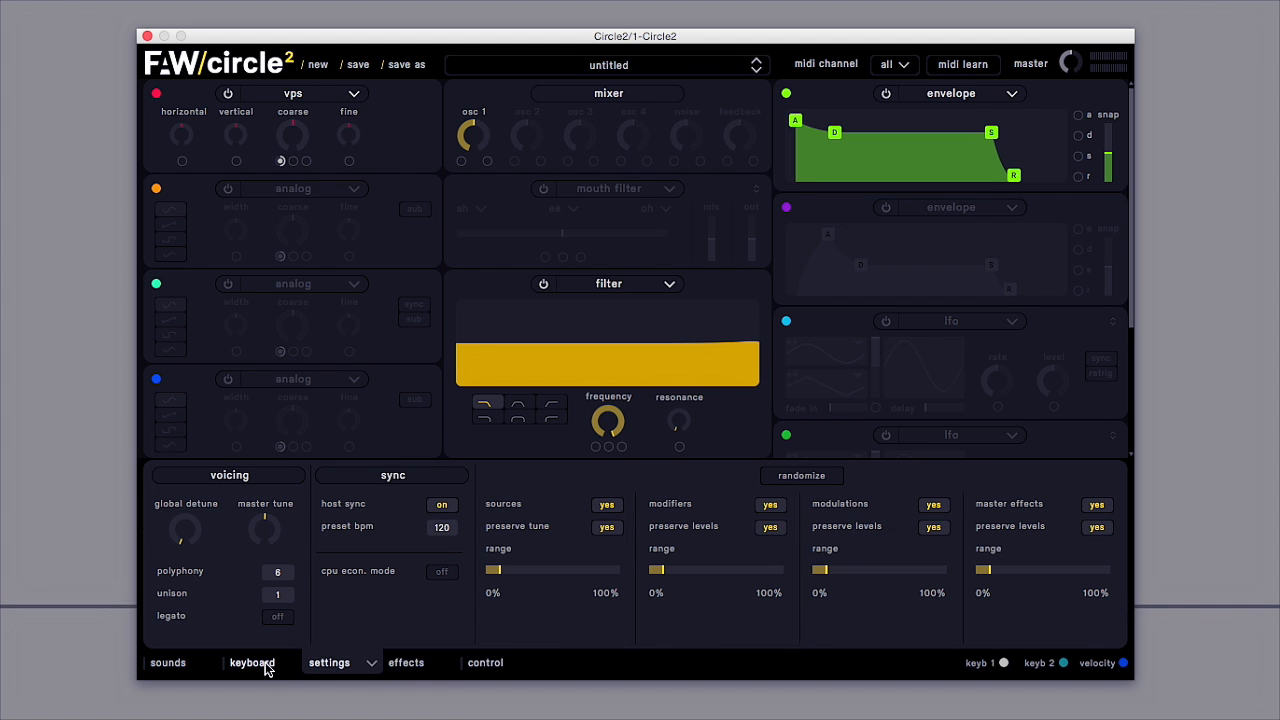
{"action": "left_click", "coordinate": [267, 667]}
{"action": "left_click", "coordinate": [335, 671]}
{"action": "left_click_drag", "start_coordinate": [269, 575], "coordinate": [261, 656]}
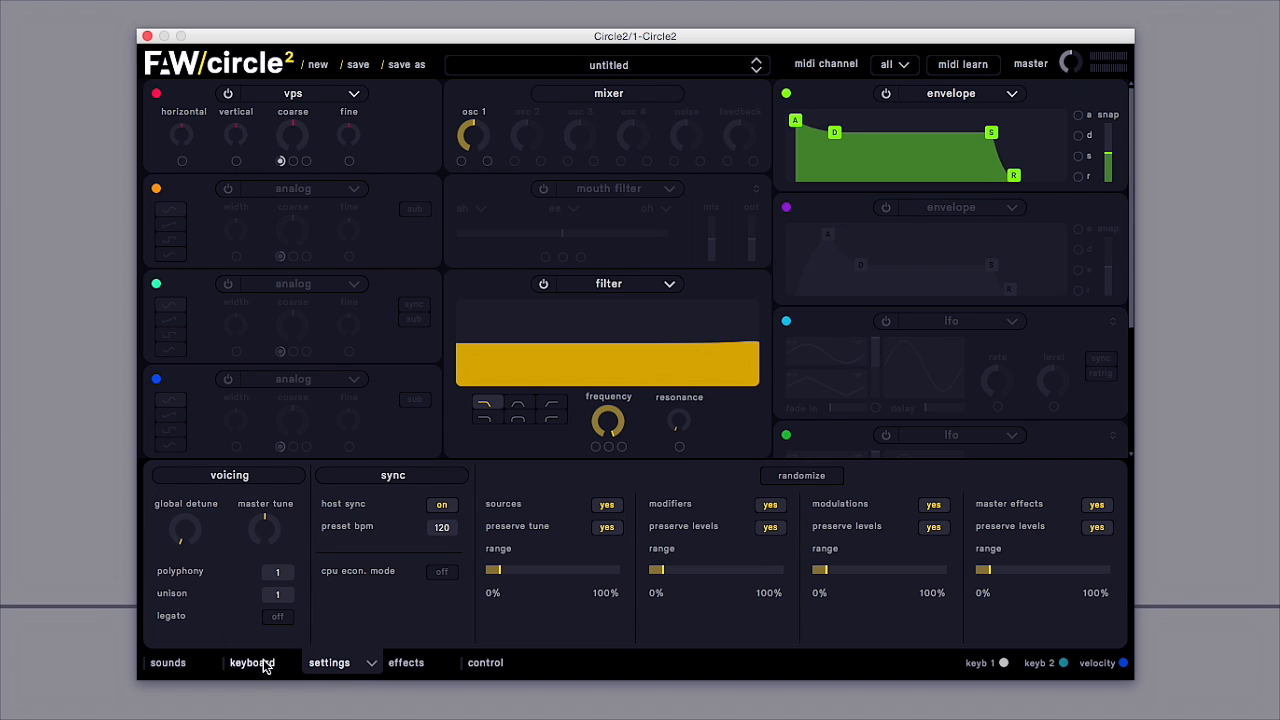
Load a reverb into the third effects slot and increase its size
{"action": "left_click", "coordinate": [401, 666]}
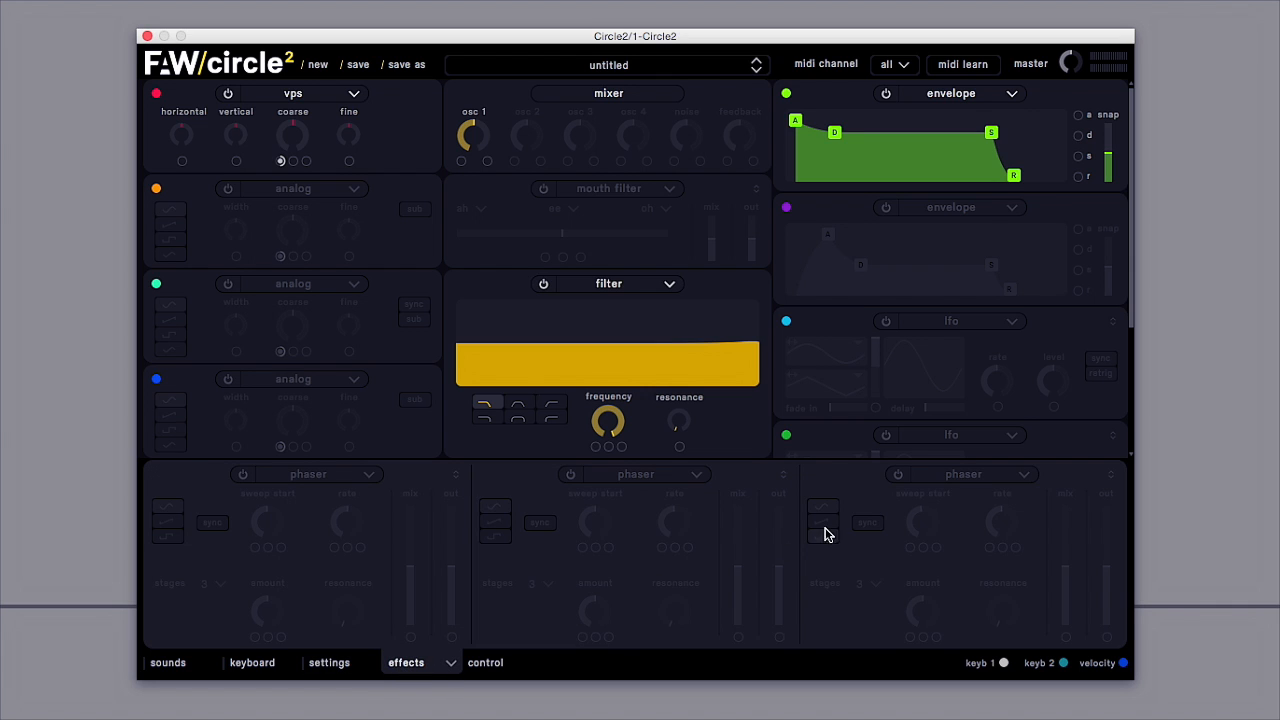
{"action": "left_click", "coordinate": [951, 476]}
{"action": "left_click", "coordinate": [961, 508]}
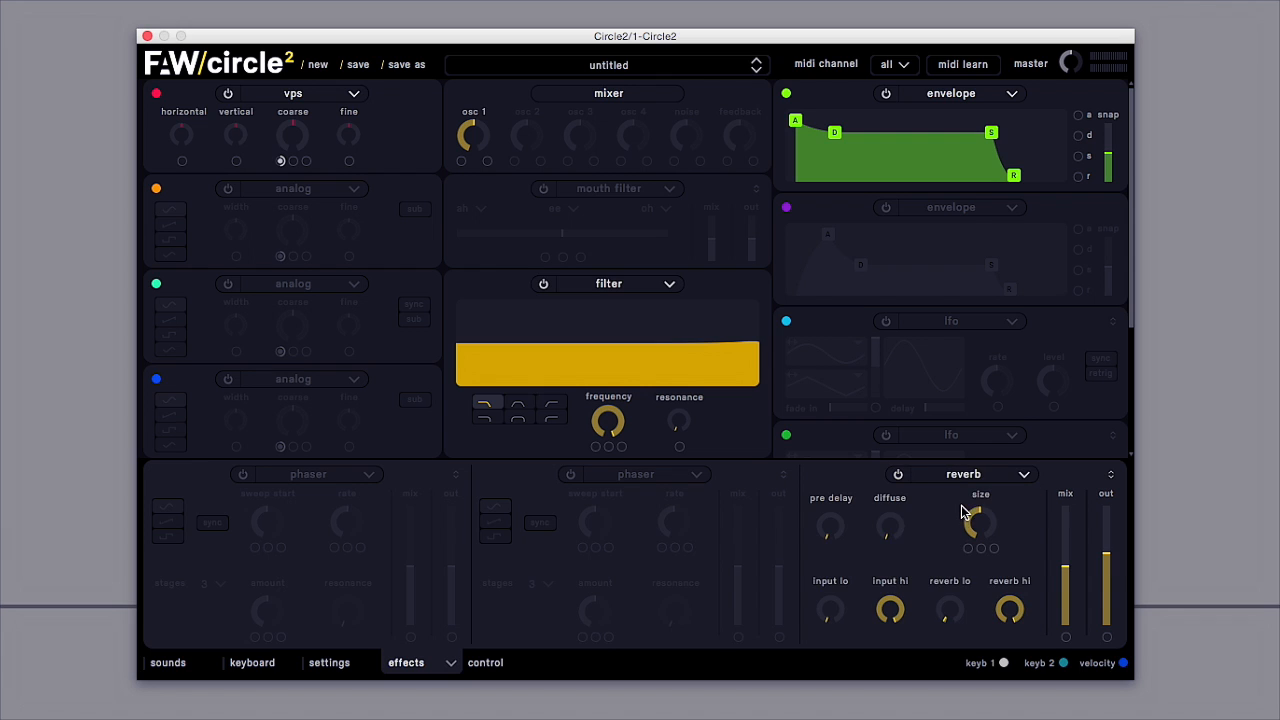
{"action": "mouse_move", "coordinate": [972, 515]}
{"action": "left_click_drag", "start_coordinate": [972, 515], "coordinate": [962, 474]}
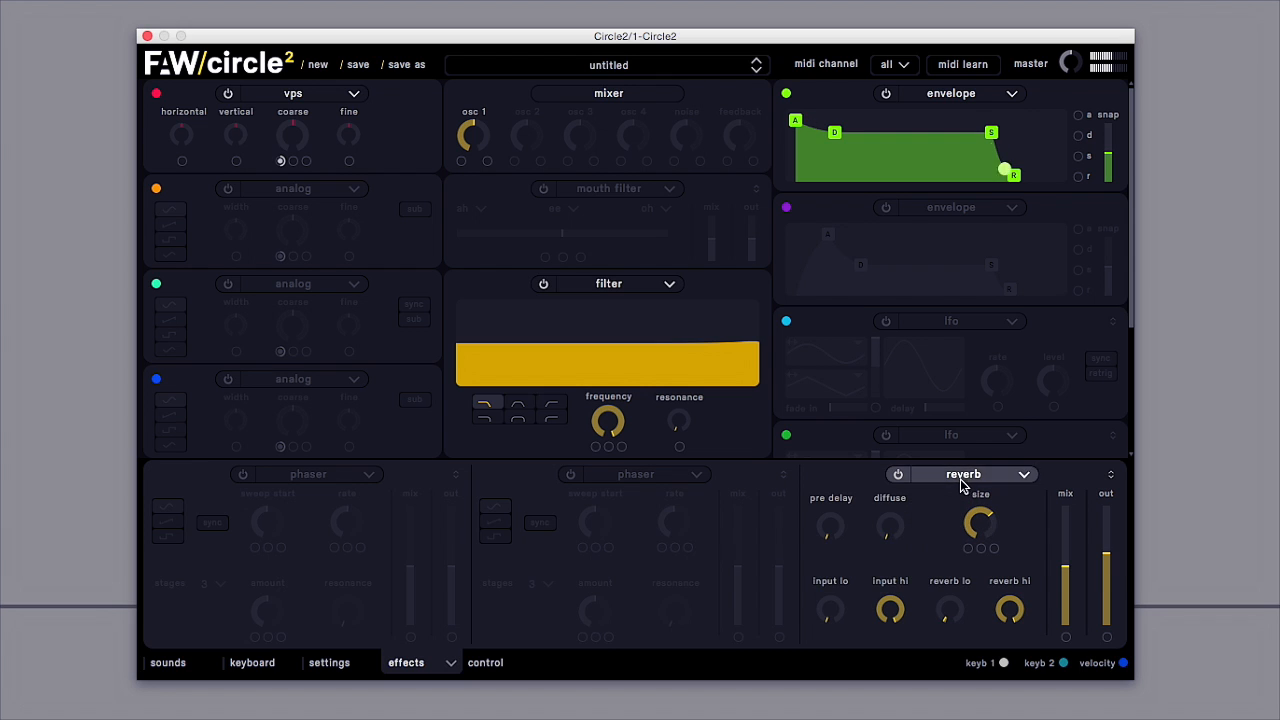
{"action": "left_click", "coordinate": [866, 455]}
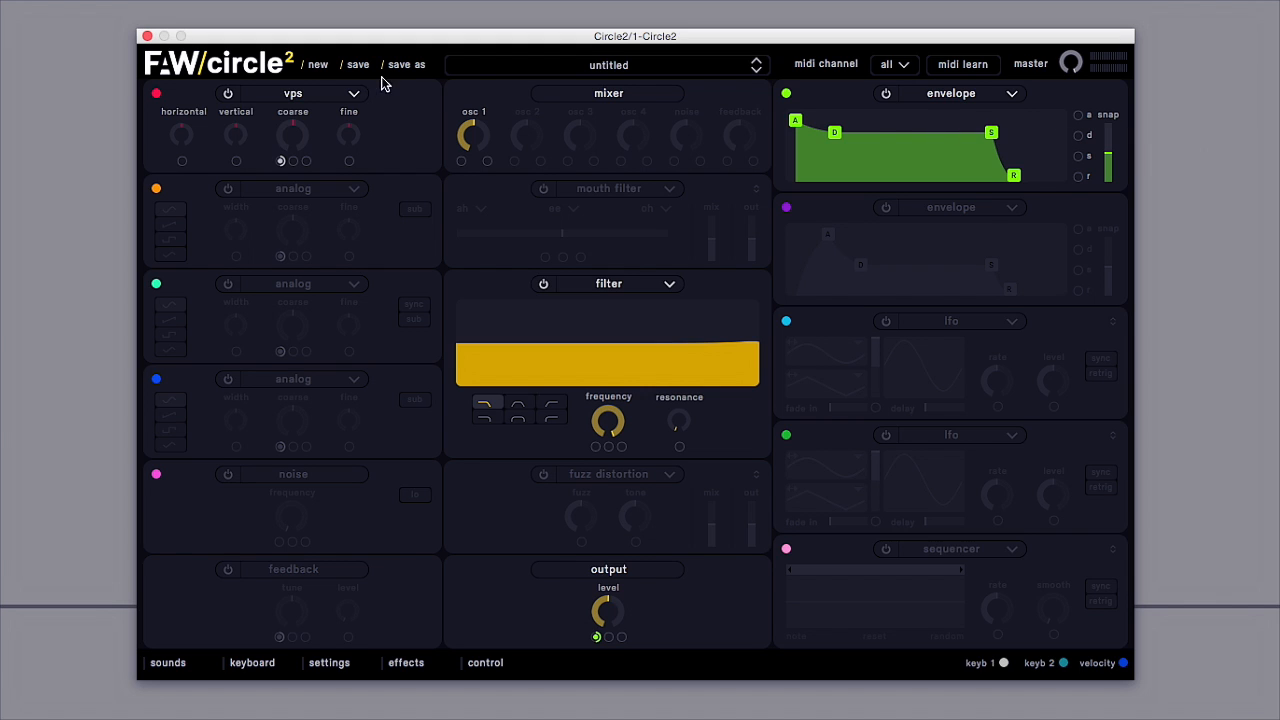
Change oscillator 1 to a wavetable oscillator and shift its cross fade fully towards the classic saw wave
{"action": "left_click", "coordinate": [336, 92]}
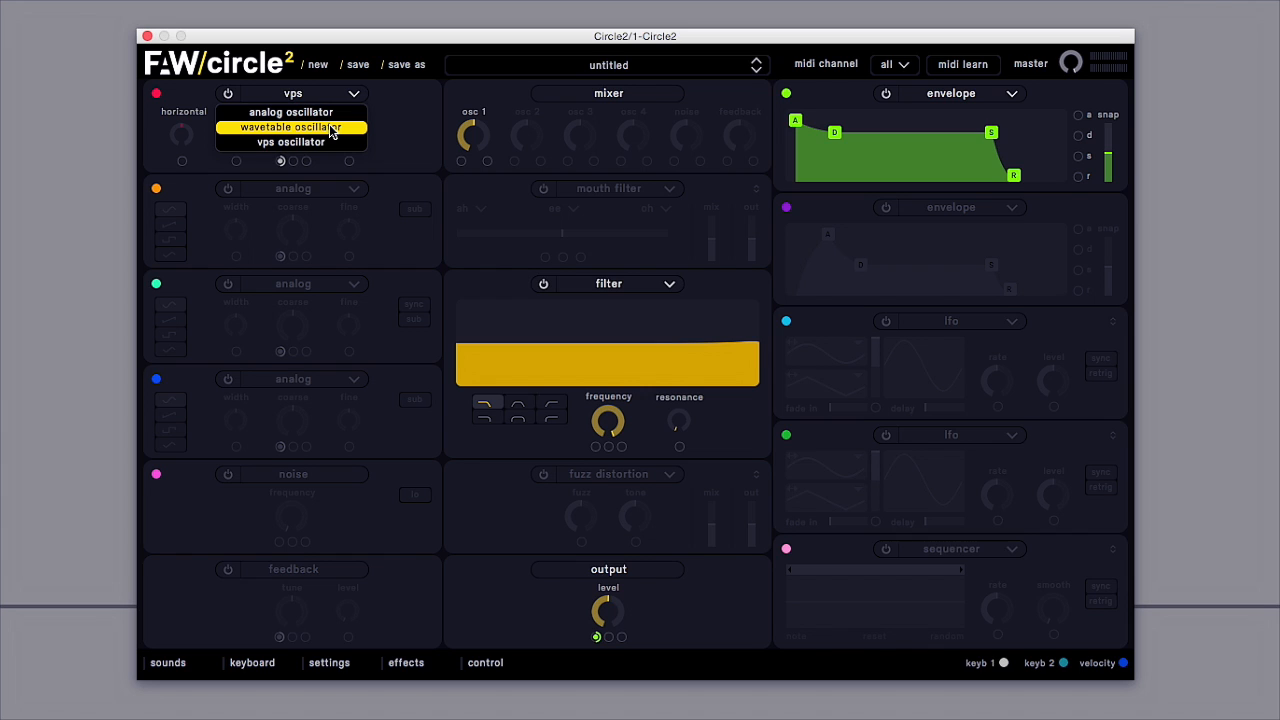
{"action": "left_click", "coordinate": [332, 131]}
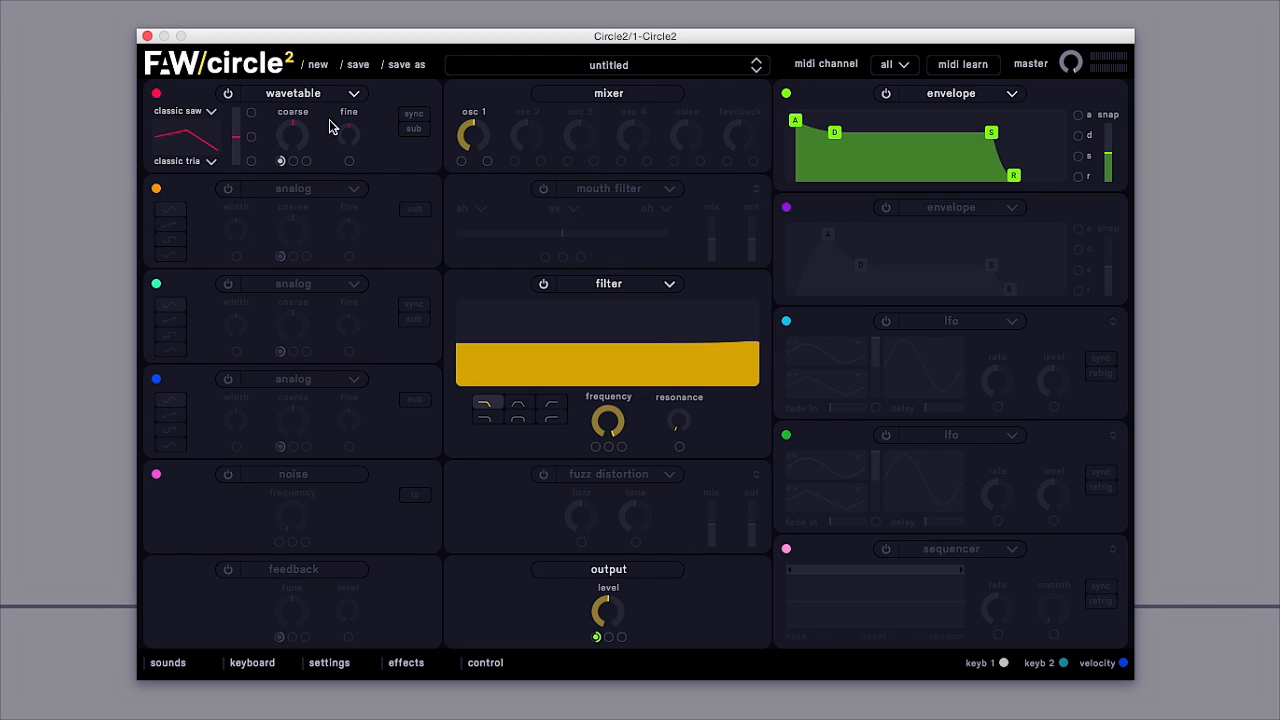
{"action": "mouse_move", "coordinate": [238, 133]}
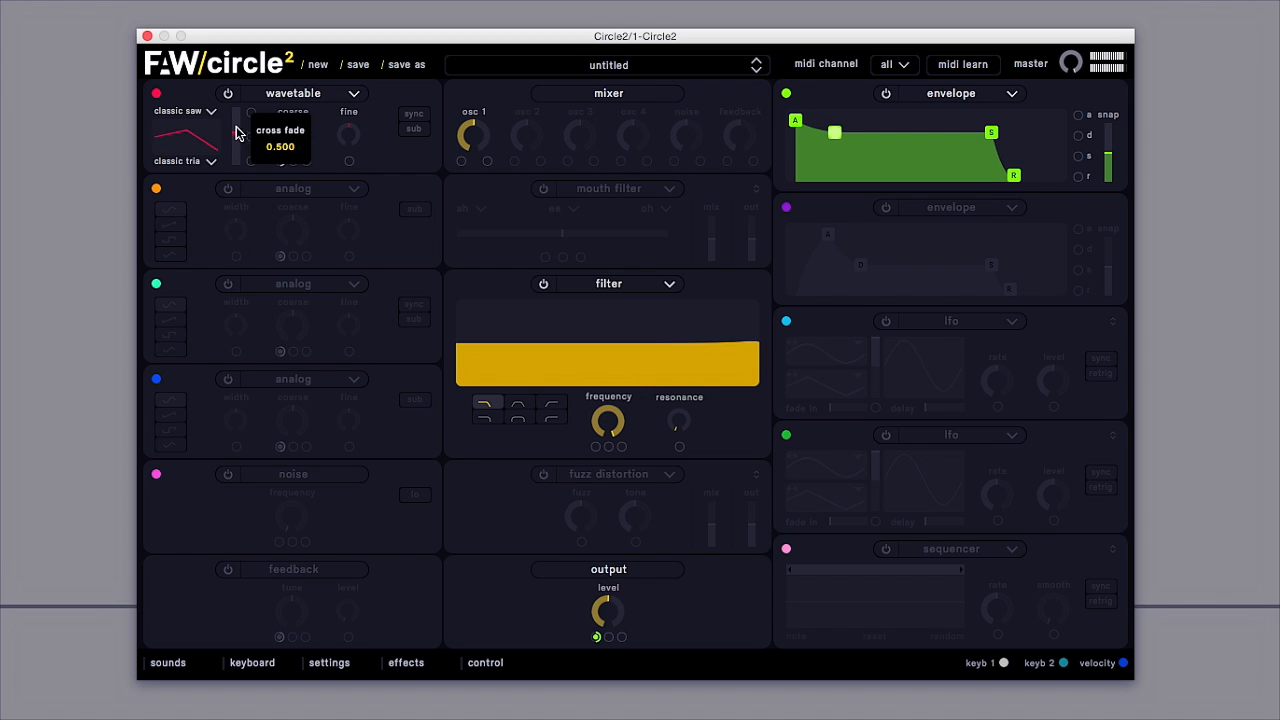
{"action": "left_click_drag", "start_coordinate": [238, 133], "coordinate": [224, 98]}
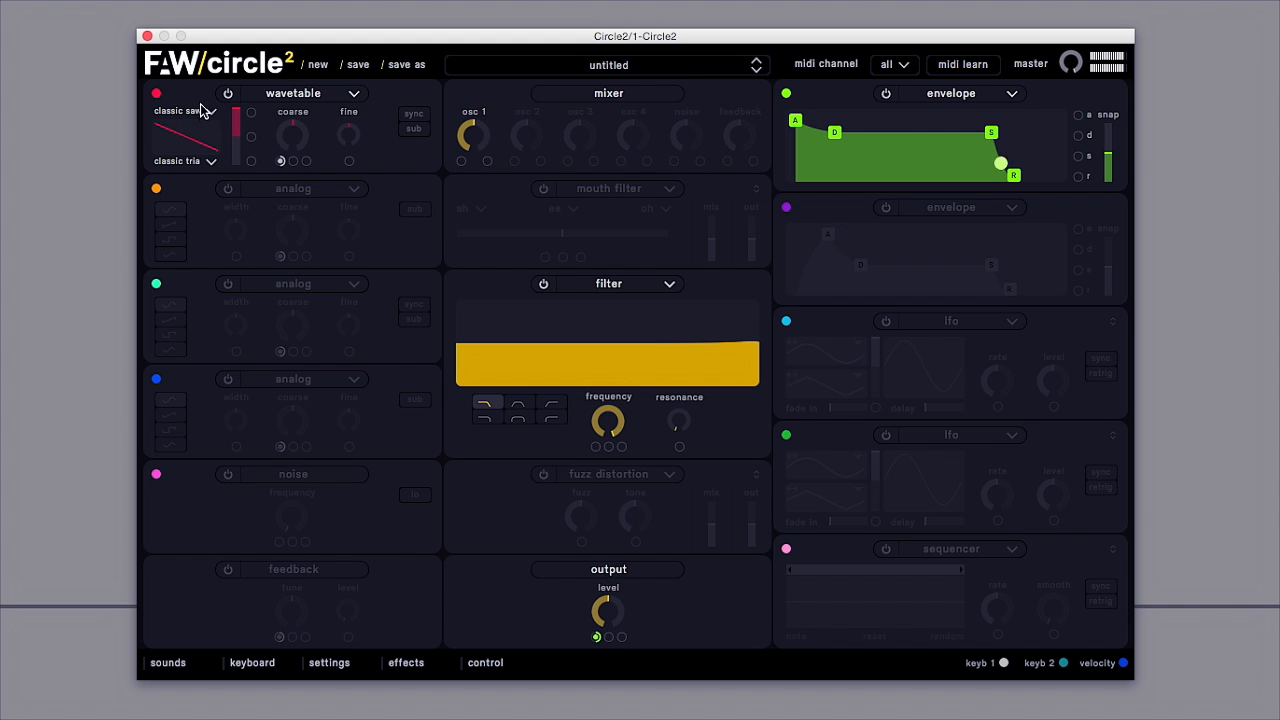
Set oscillator 1's two waves to athens and vienna, moving the cross fade to try out the blend
{"action": "left_click", "coordinate": [206, 110]}
{"action": "left_click", "coordinate": [390, 264]}
{"action": "mouse_move", "coordinate": [234, 111]}
{"action": "left_mouse_down"}
{"action": "mouse_move", "coordinate": [240, 191]}
{"action": "mouse_move", "coordinate": [238, 114]}
{"action": "left_mouse_up"}
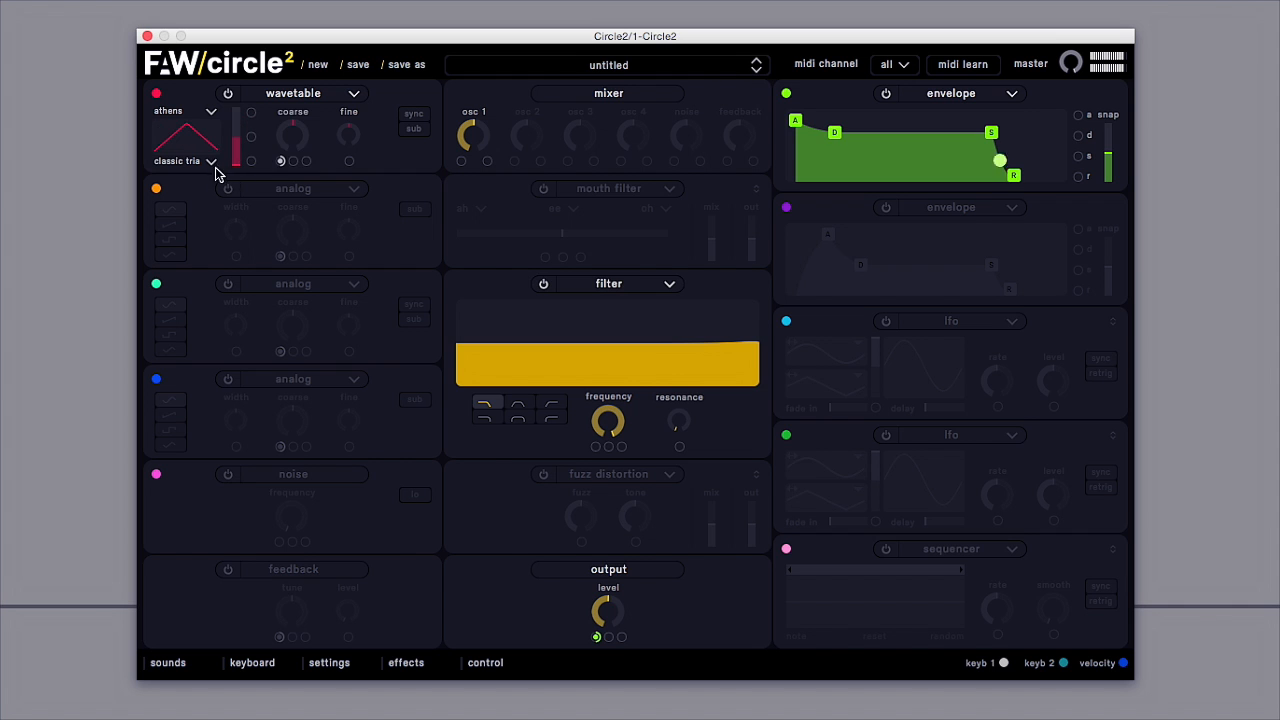
{"action": "left_click", "coordinate": [210, 161]}
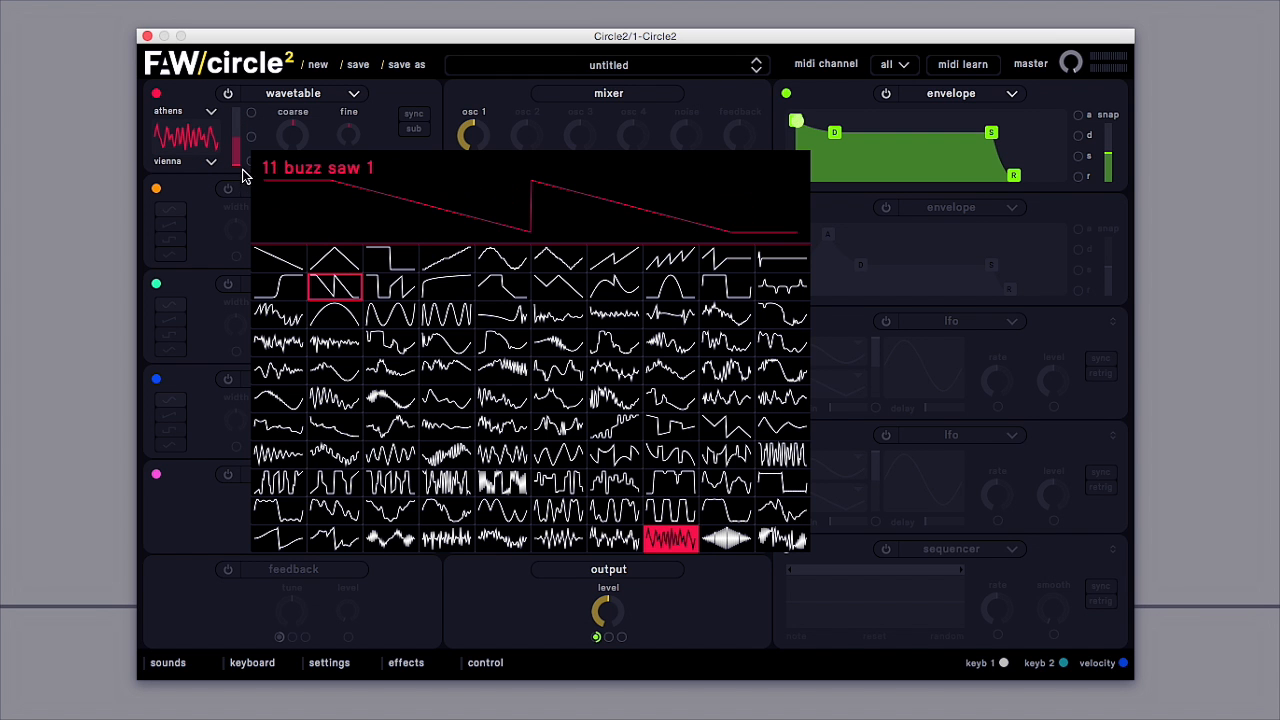
{"action": "left_click_drag", "start_coordinate": [240, 152], "coordinate": [234, 117]}
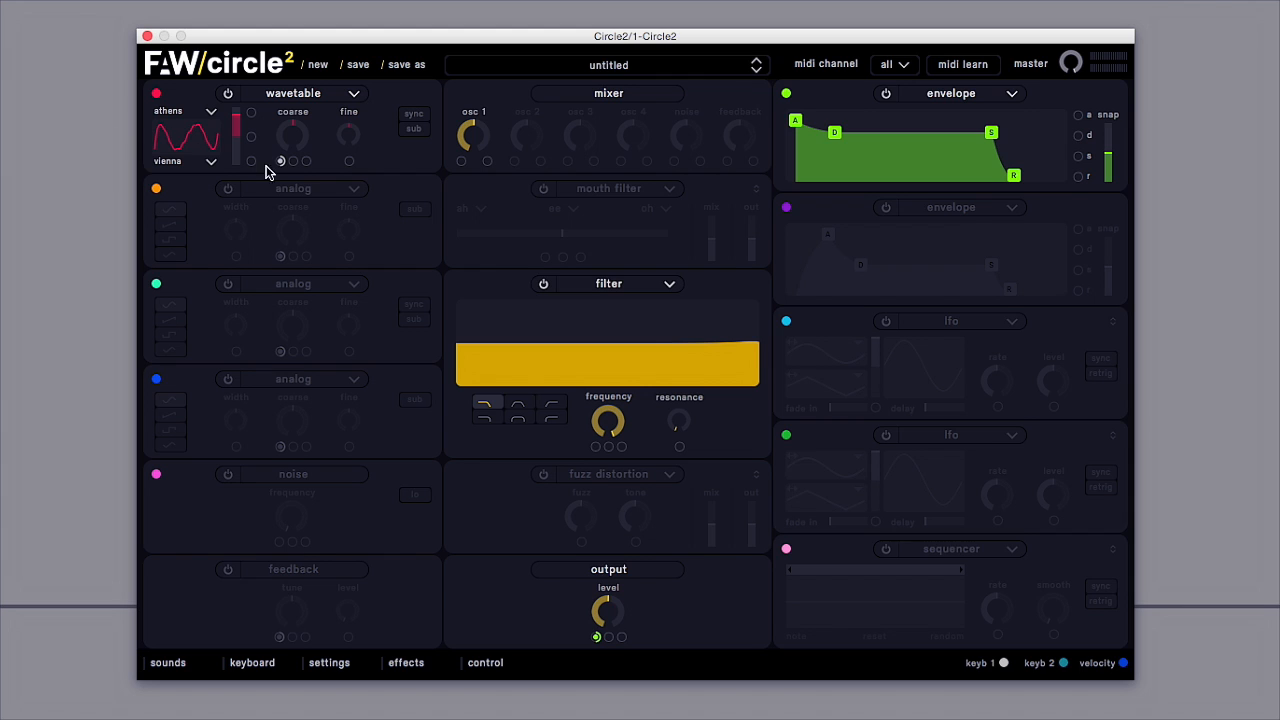
Enable the first LFO to modulate oscillator 1's cross fade, with maximum level, retrigger on and a slower rate
{"action": "left_click", "coordinate": [886, 322]}
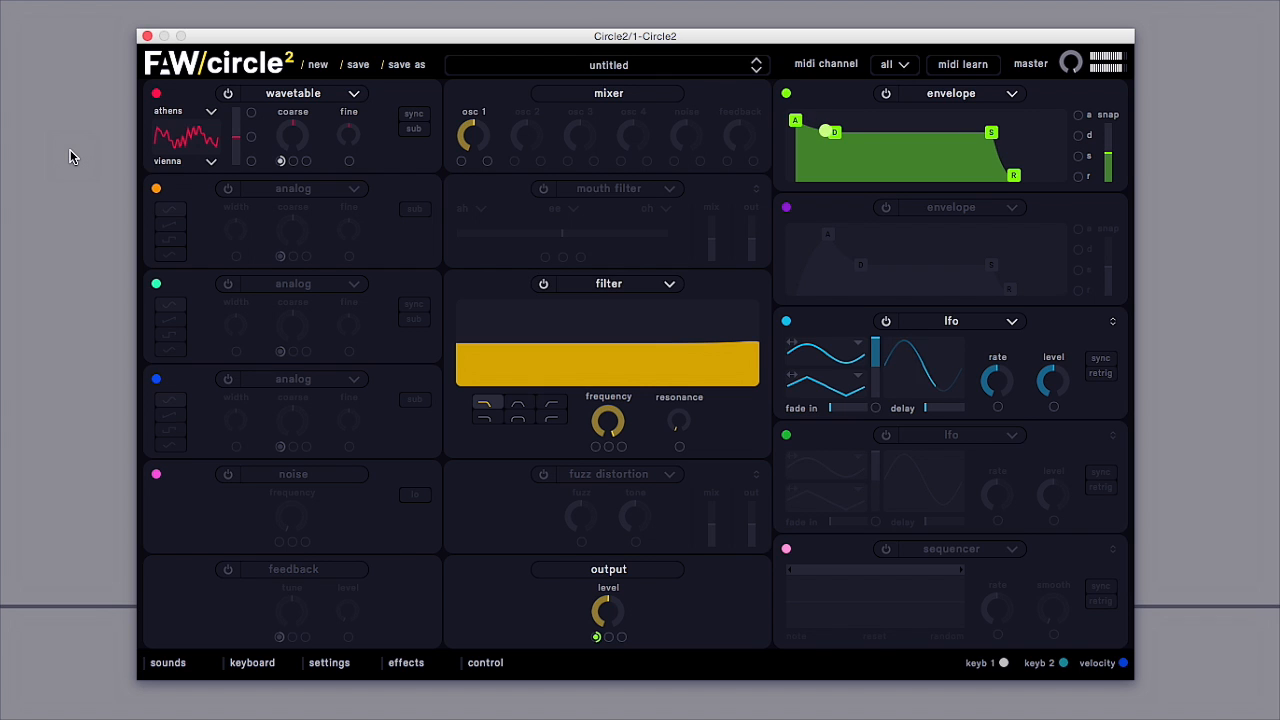
{"action": "left_click_drag", "start_coordinate": [783, 323], "coordinate": [252, 138]}
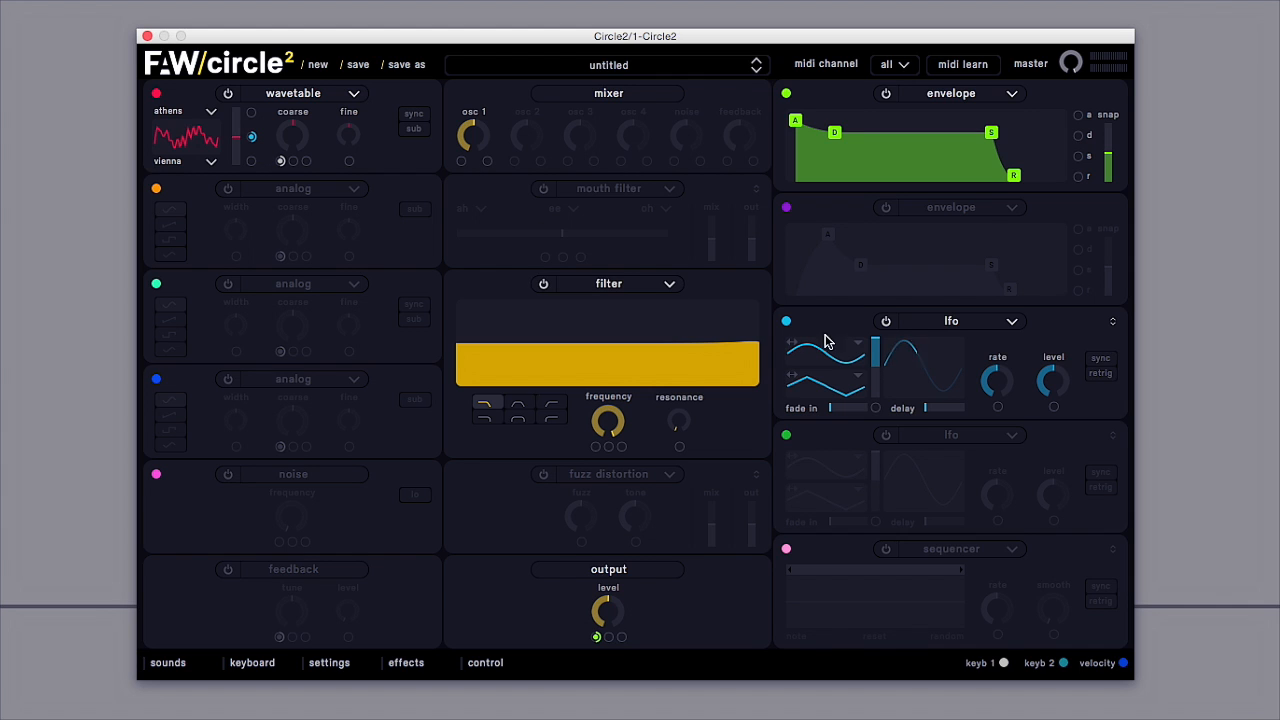
{"action": "left_click_drag", "start_coordinate": [1051, 389], "coordinate": [1055, 212]}
{"action": "left_click", "coordinate": [1102, 373]}
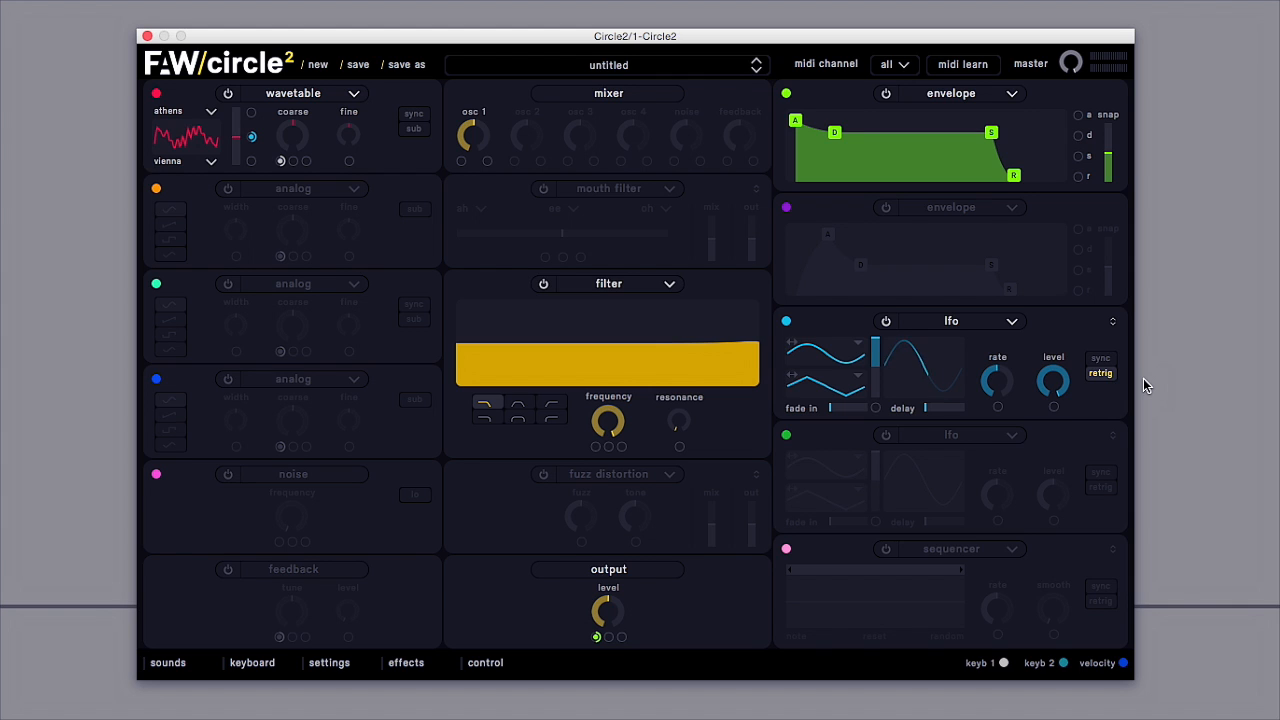
{"action": "left_click_drag", "start_coordinate": [987, 367], "coordinate": [997, 396]}
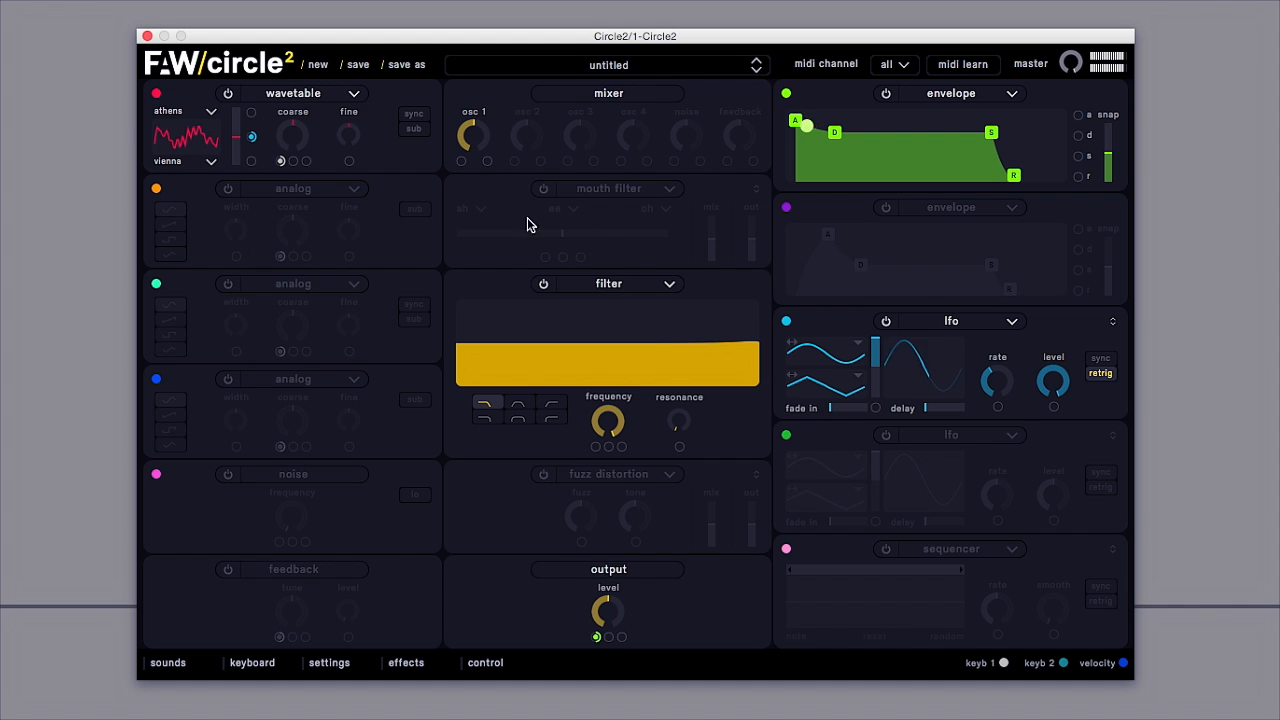
Audition several waveforms for oscillator 1's first wave and choose dhaka
{"action": "left_click", "coordinate": [180, 113]}
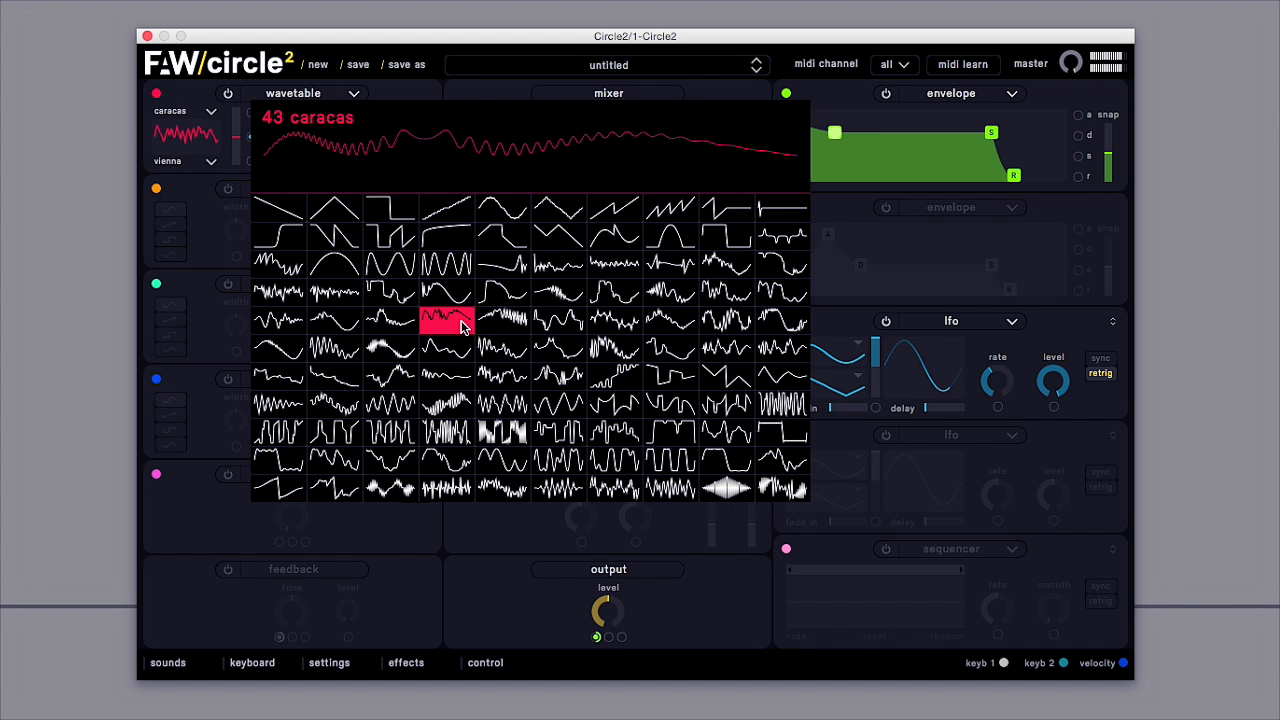
{"action": "left_click", "coordinate": [615, 326]}
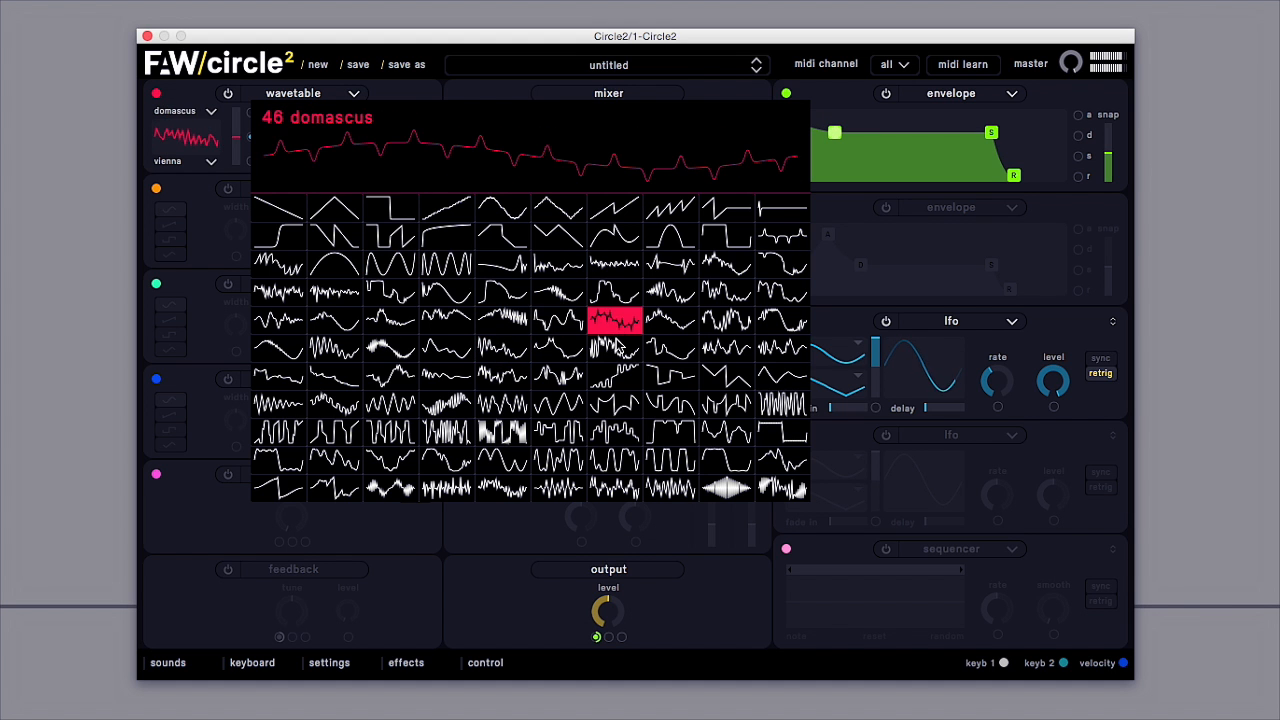
{"action": "left_click", "coordinate": [614, 348]}
{"action": "left_click", "coordinate": [559, 348]}
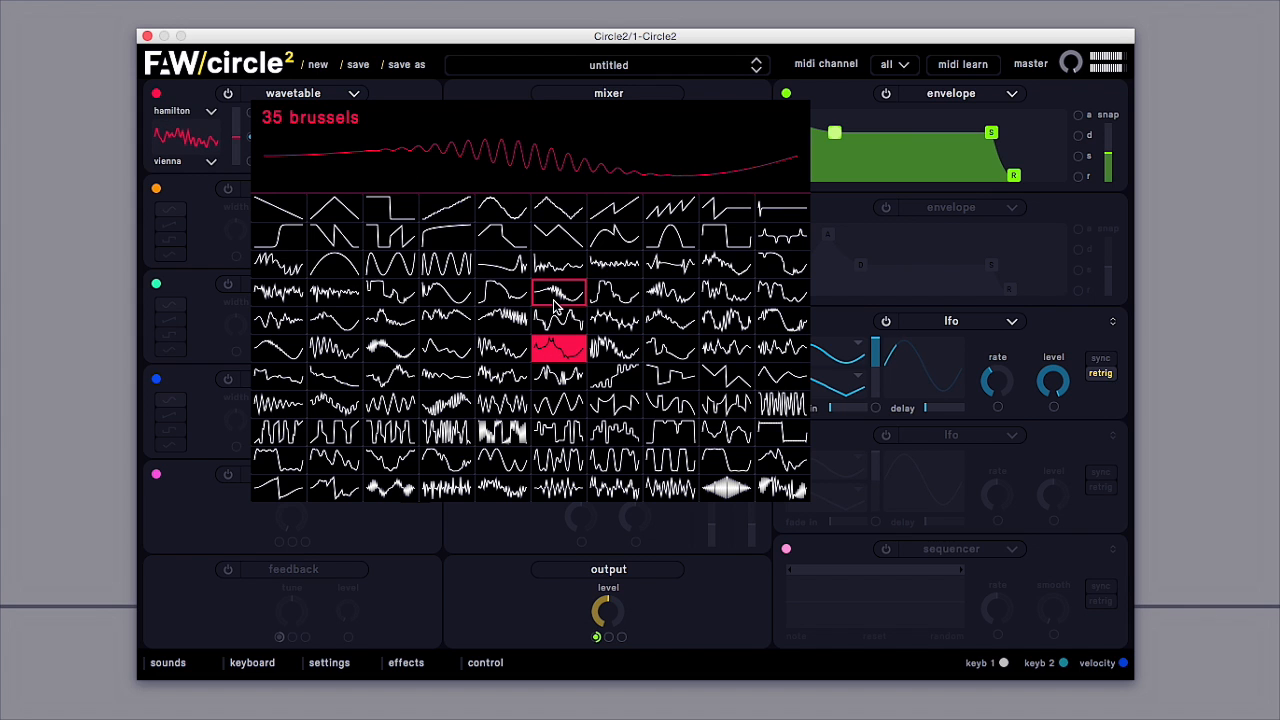
{"action": "left_click", "coordinate": [559, 292]}
{"action": "left_click", "coordinate": [615, 320]}
{"action": "left_click", "coordinate": [612, 290]}
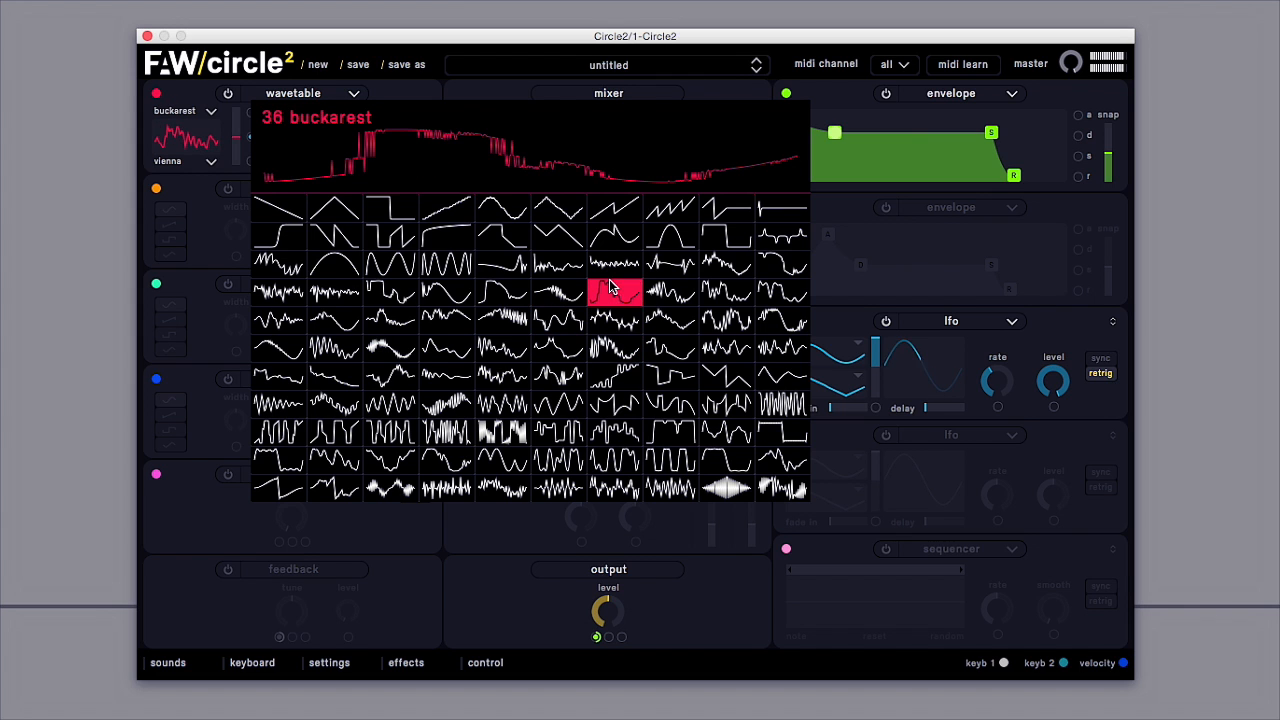
{"action": "left_click", "coordinate": [726, 292]}
{"action": "left_click", "coordinate": [665, 330]}
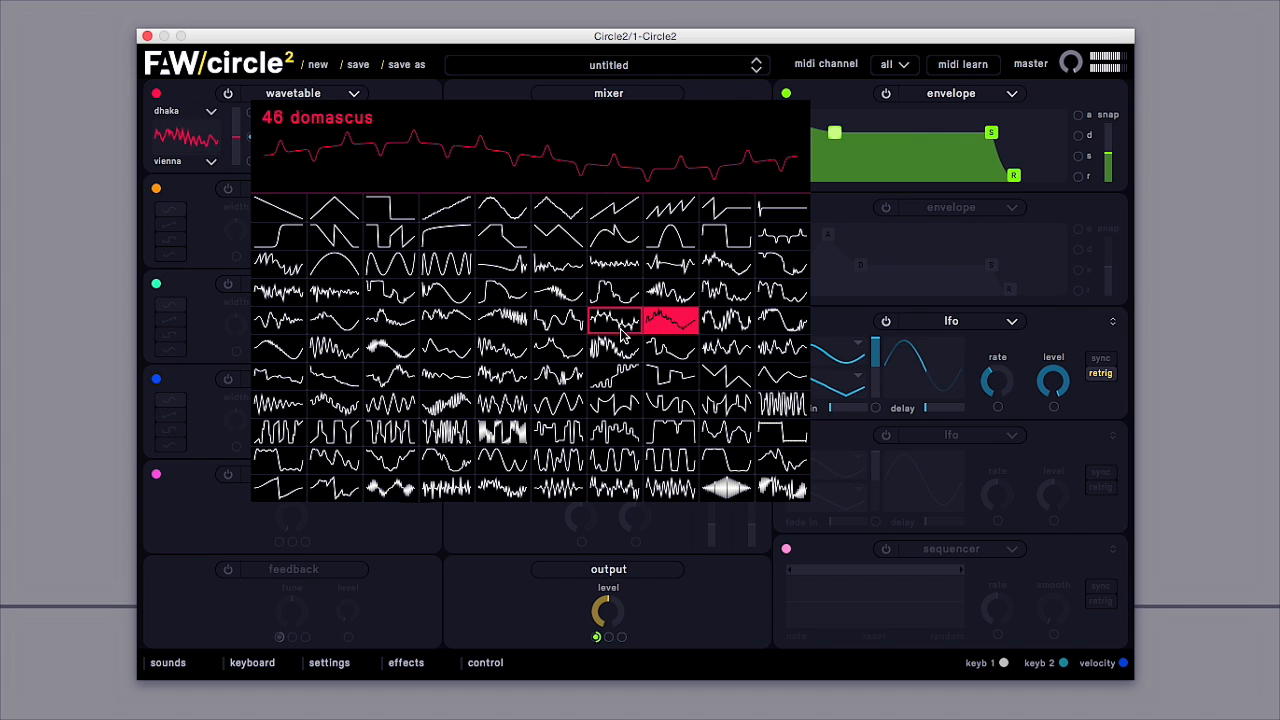
Audition a wide range of waveforms for oscillator 1's second wave and choose rome
{"action": "left_click", "coordinate": [194, 166]}
{"action": "left_click", "coordinate": [194, 166]}
{"action": "left_click", "coordinate": [194, 166]}
{"action": "left_click", "coordinate": [614, 427]}
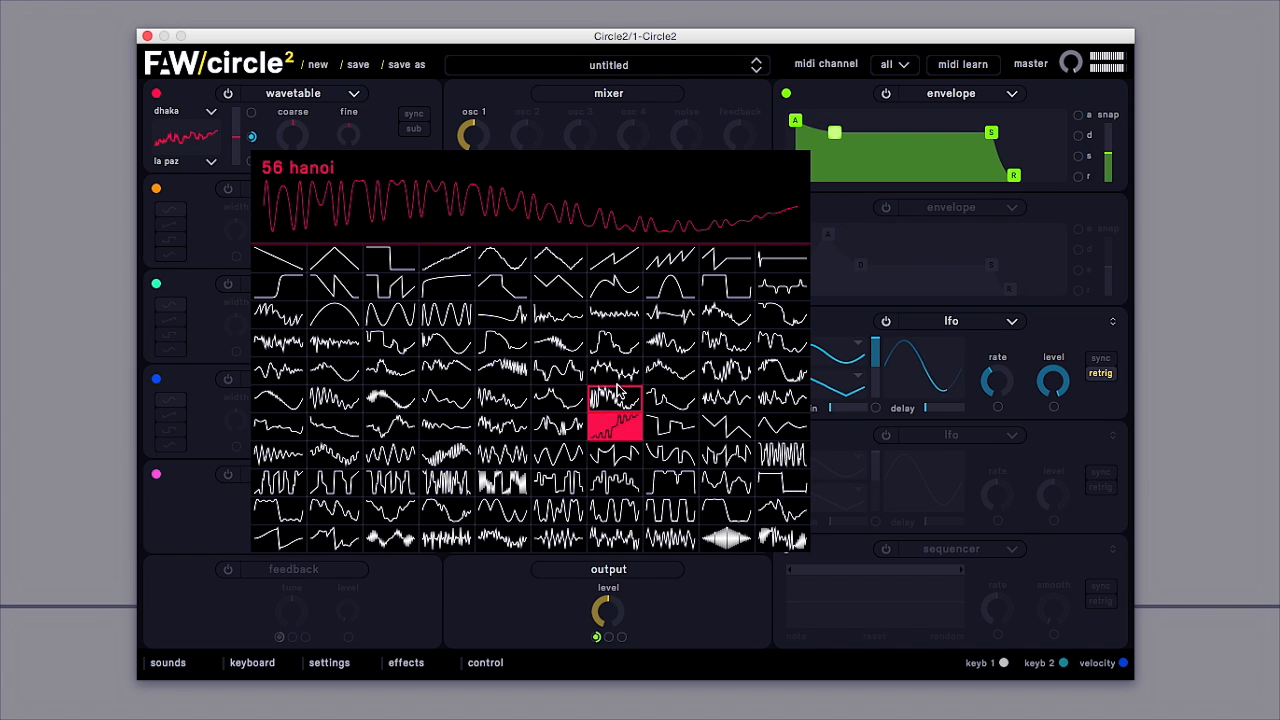
{"action": "left_click", "coordinate": [620, 384]}
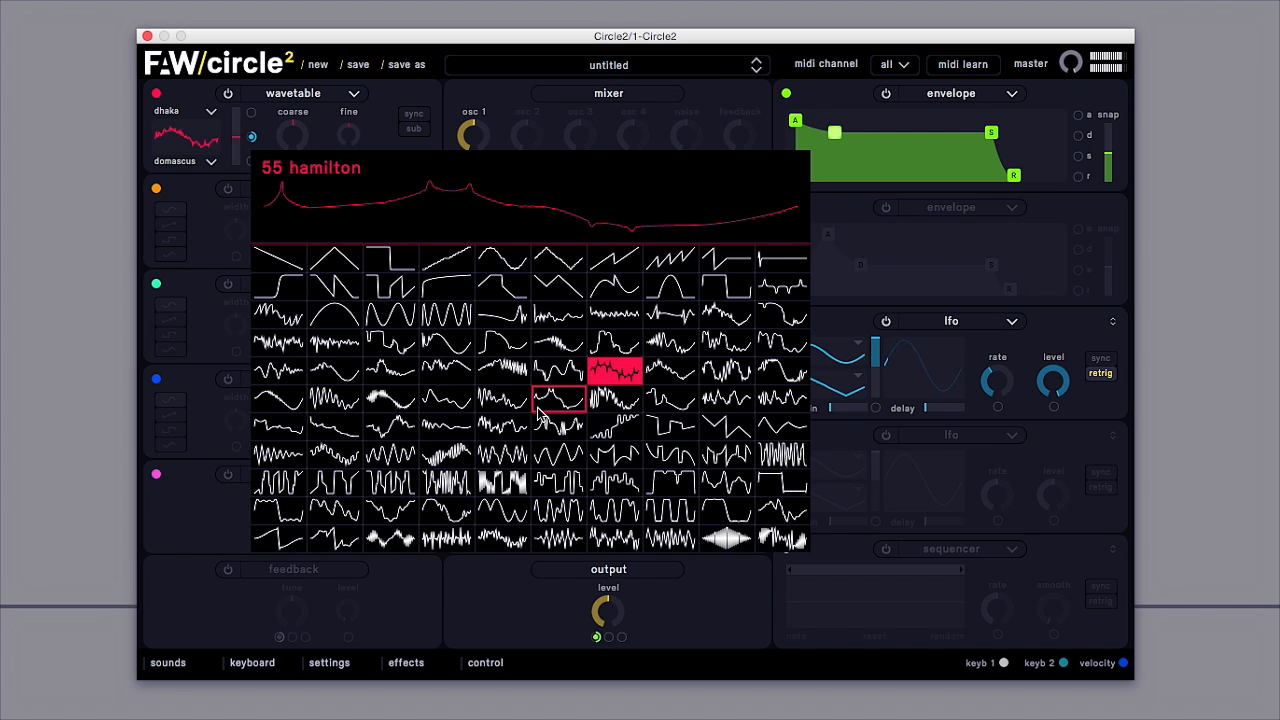
{"action": "left_click", "coordinate": [538, 410]}
{"action": "left_click", "coordinate": [503, 399]}
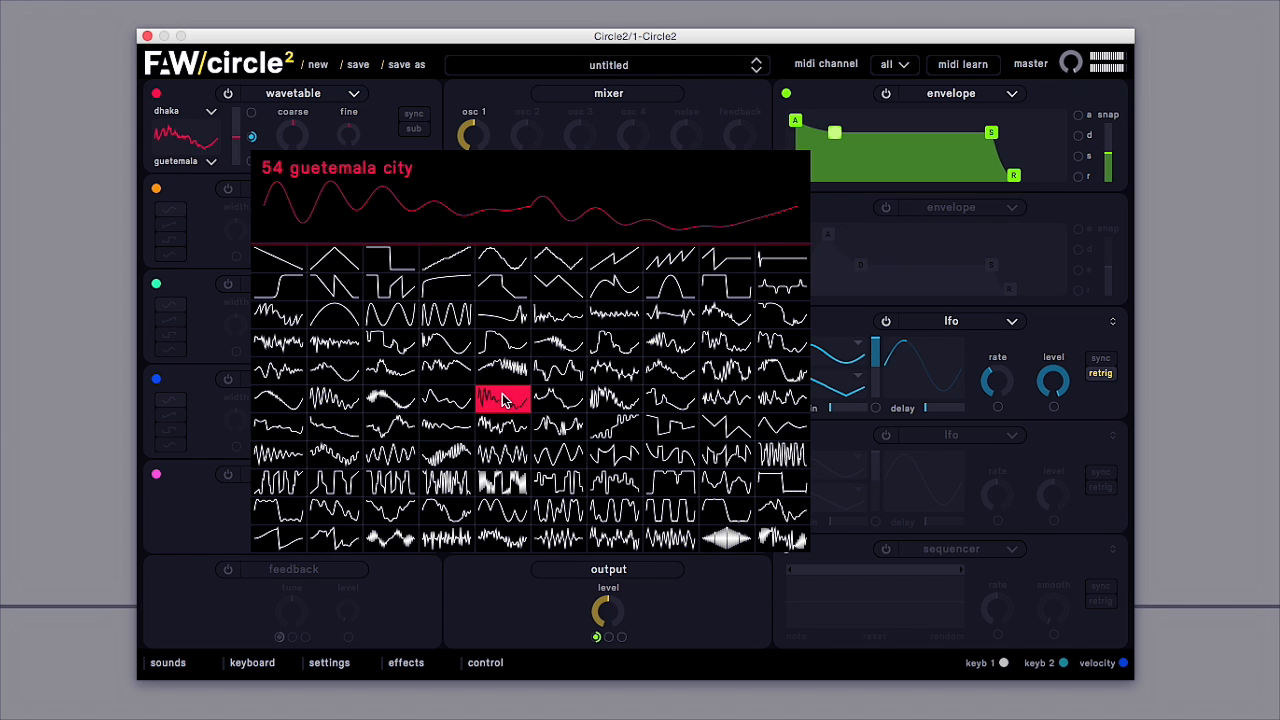
{"action": "left_click", "coordinate": [505, 455]}
{"action": "left_click", "coordinate": [510, 483]}
{"action": "left_click", "coordinate": [660, 458]}
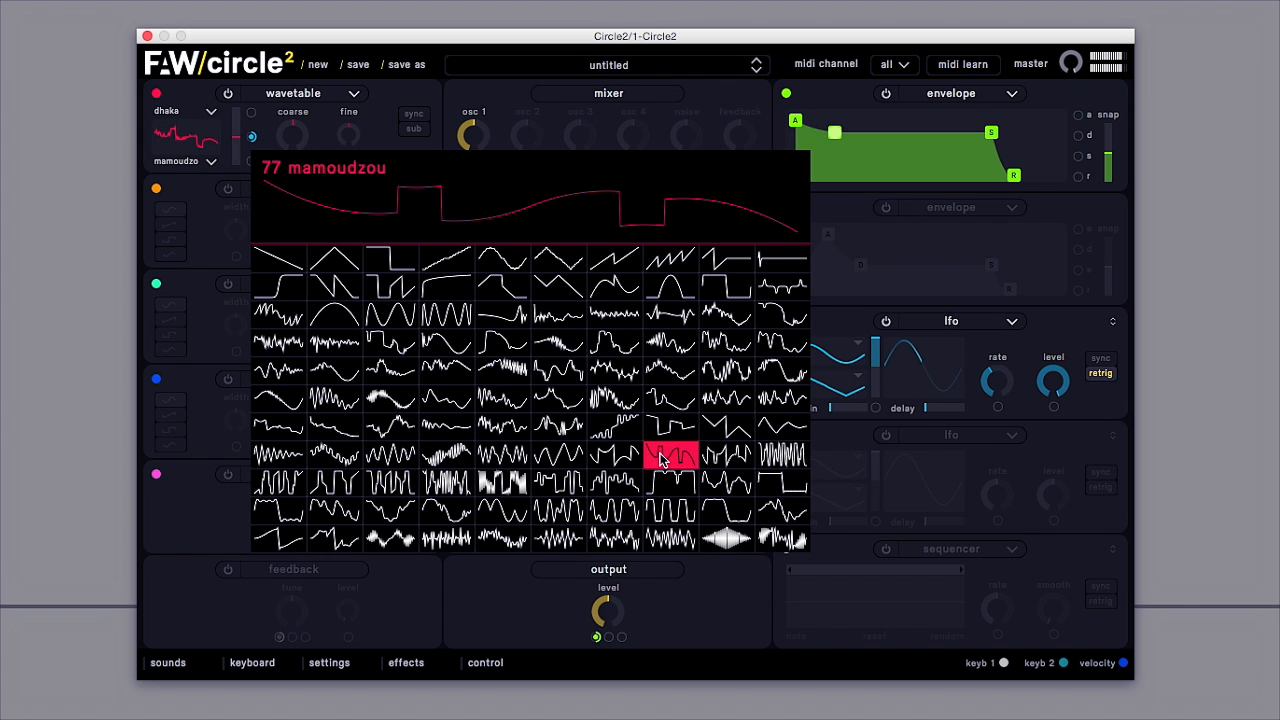
{"action": "left_click", "coordinate": [666, 483]}
{"action": "left_click", "coordinate": [726, 455]}
{"action": "left_click", "coordinate": [718, 483]}
{"action": "left_click", "coordinate": [726, 540]}
{"action": "left_click", "coordinate": [783, 455]}
{"action": "left_click", "coordinate": [737, 400]}
{"action": "left_click", "coordinate": [730, 372]}
{"action": "left_click", "coordinate": [776, 372]}
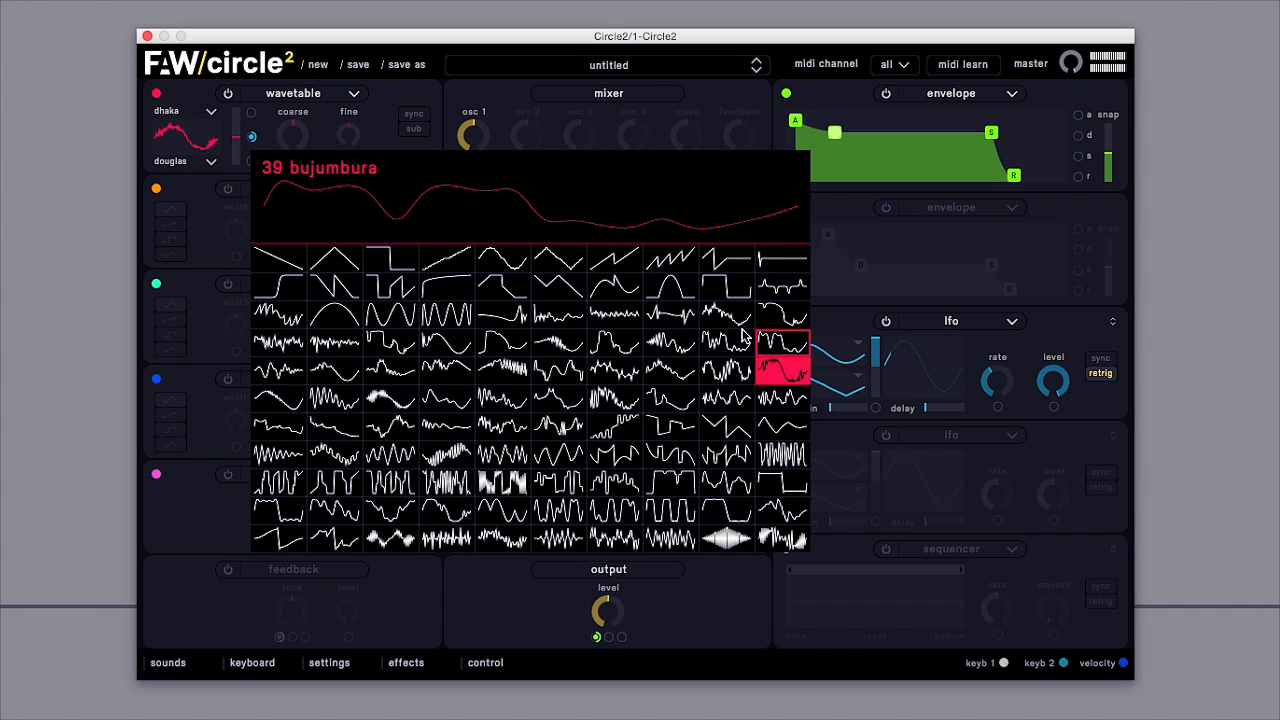
{"action": "left_click", "coordinate": [729, 343]}
{"action": "left_click", "coordinate": [783, 315]}
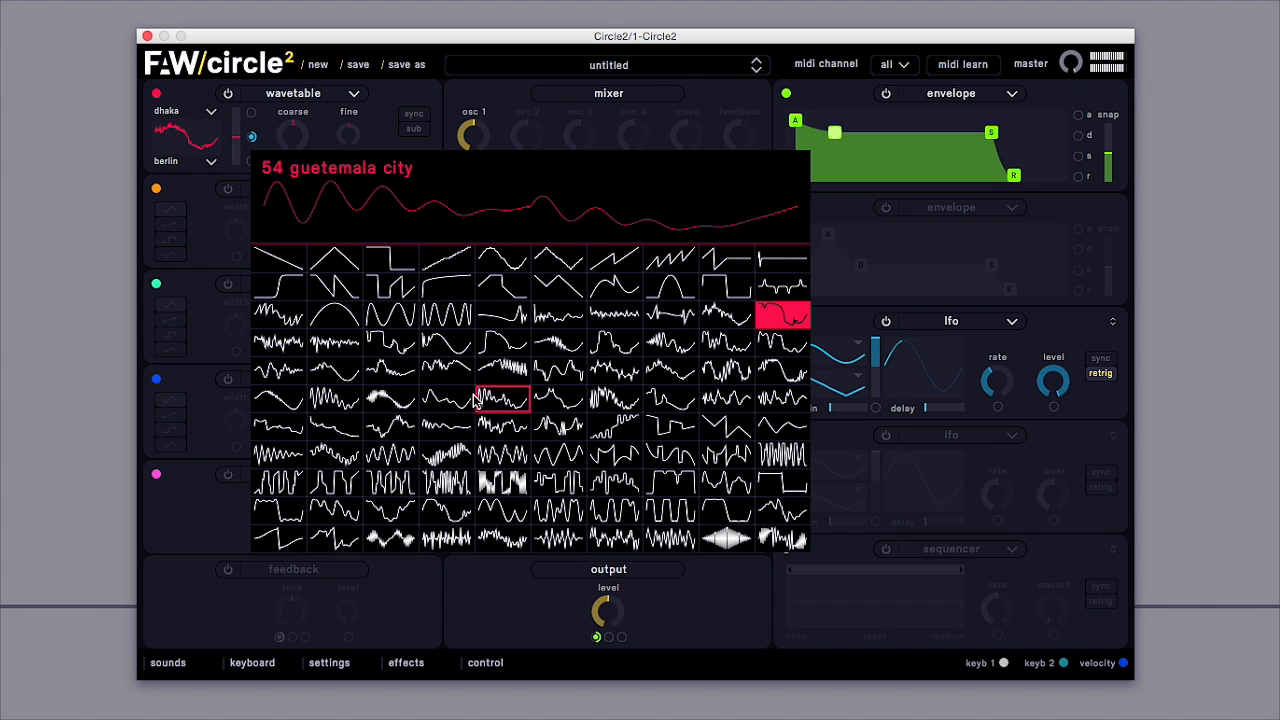
{"action": "left_click", "coordinate": [447, 400]}
{"action": "left_click", "coordinate": [391, 400]}
{"action": "left_click", "coordinate": [391, 344]}
{"action": "left_click", "coordinate": [379, 377]}
{"action": "left_click", "coordinate": [334, 400]}
{"action": "left_click", "coordinate": [334, 456]}
{"action": "left_click", "coordinate": [350, 489]}
{"action": "left_click", "coordinate": [340, 510]}
{"action": "left_click", "coordinate": [447, 538]}
{"action": "left_click", "coordinate": [502, 538]}
{"action": "left_click", "coordinate": [514, 509]}
{"action": "left_click", "coordinate": [558, 512]}
{"action": "left_click", "coordinate": [614, 514]}
{"action": "left_click", "coordinate": [671, 520]}
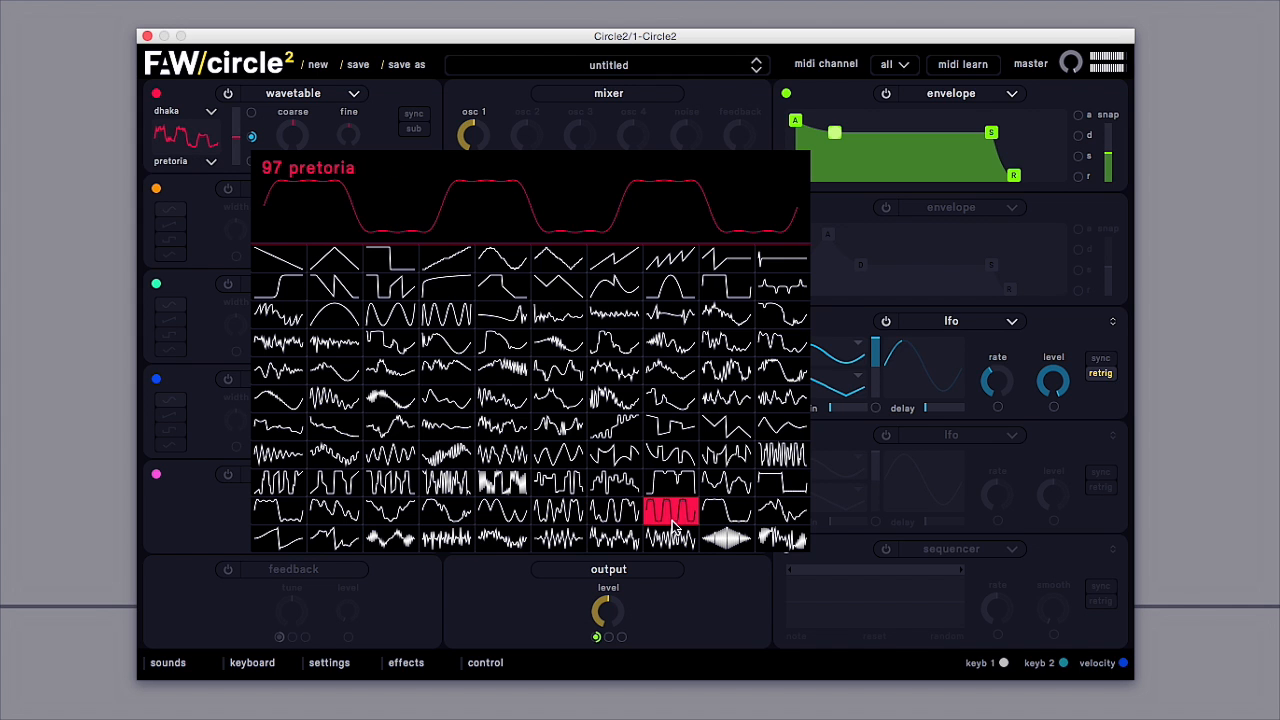
{"action": "left_click", "coordinate": [730, 536]}
{"action": "left_click", "coordinate": [727, 484]}
{"action": "left_click", "coordinate": [671, 484]}
{"action": "left_click", "coordinate": [614, 455]}
{"action": "left_click", "coordinate": [558, 483]}
{"action": "left_click", "coordinate": [502, 511]}
{"action": "left_click", "coordinate": [558, 427]}
{"action": "left_click", "coordinate": [502, 398]}
{"action": "left_click", "coordinate": [558, 398]}
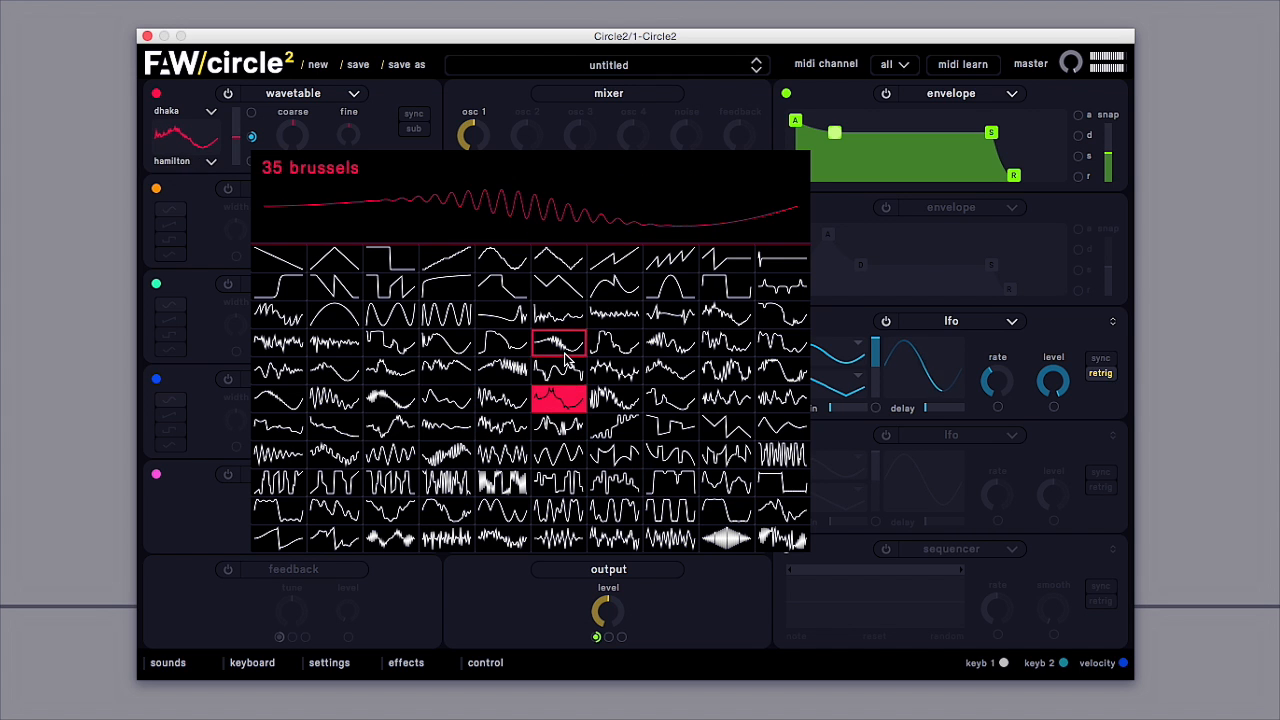
{"action": "left_click", "coordinate": [504, 368]}
{"action": "left_click", "coordinate": [506, 342]}
{"action": "left_click", "coordinate": [560, 317]}
{"action": "left_click", "coordinate": [666, 318]}
{"action": "left_click", "coordinate": [652, 295]}
{"action": "left_click", "coordinate": [730, 312]}
{"action": "left_click", "coordinate": [786, 312]}
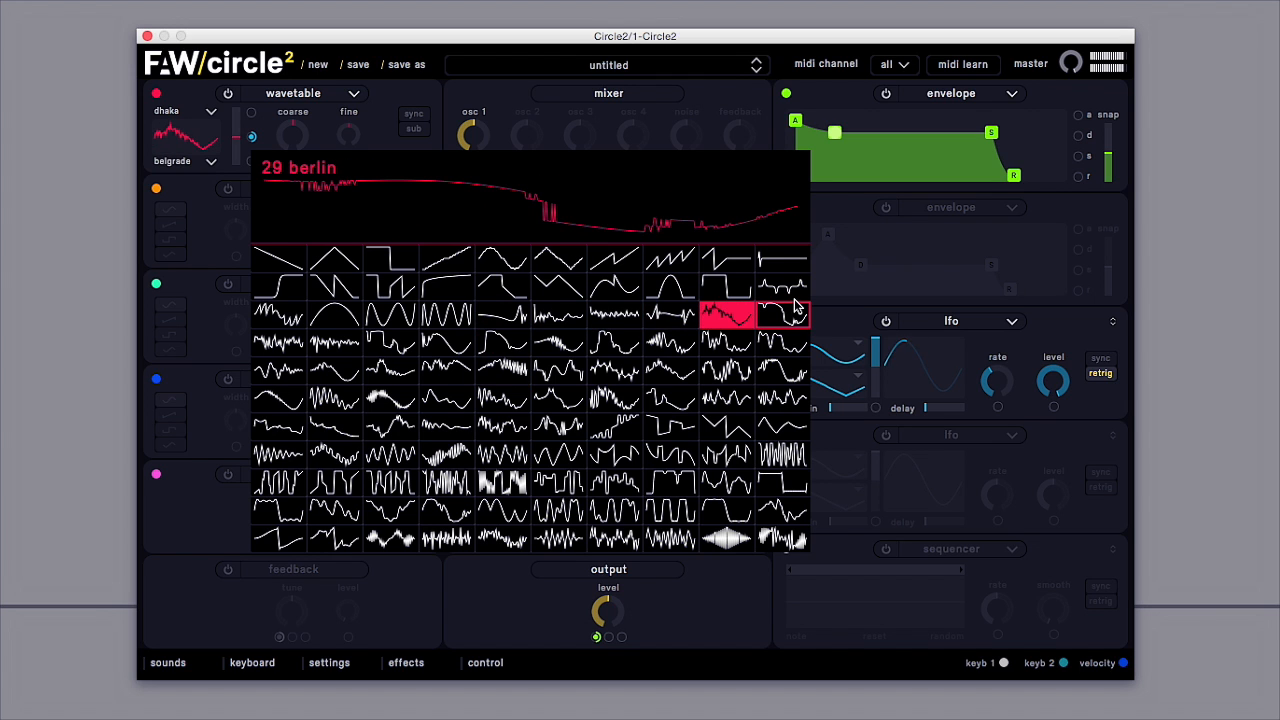
{"action": "left_click", "coordinate": [703, 290]}
{"action": "left_click", "coordinate": [703, 294]}
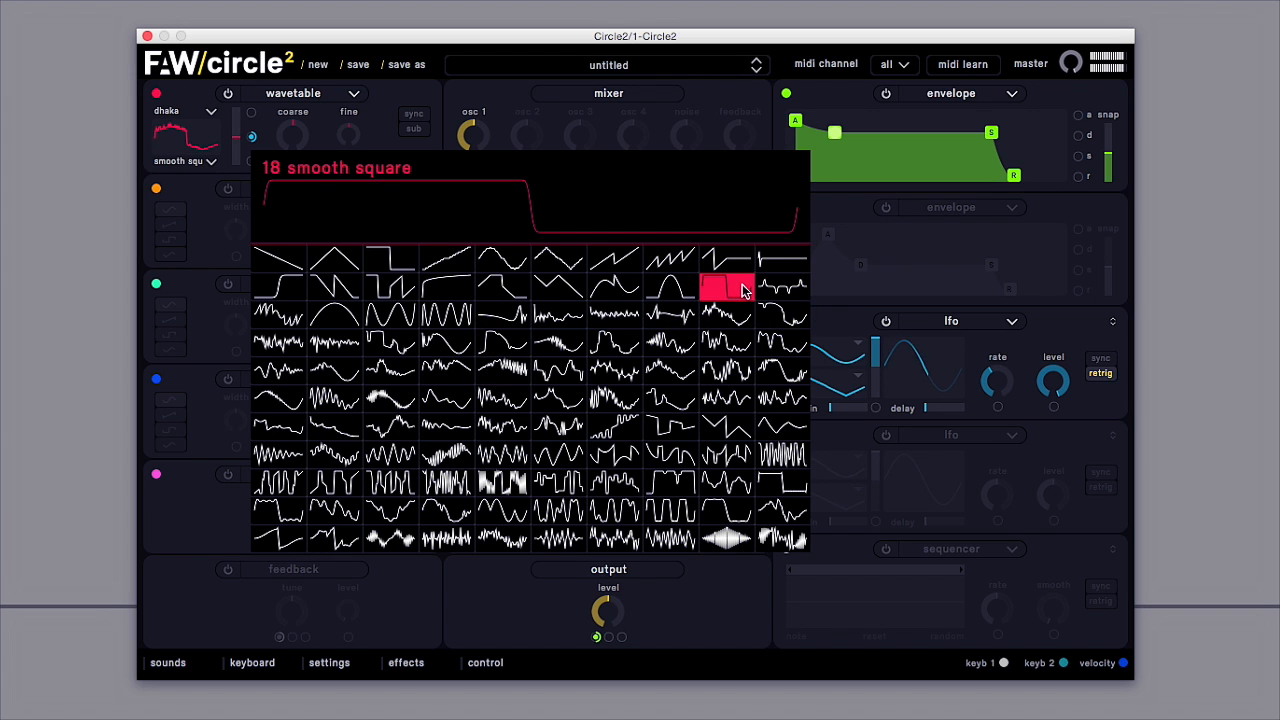
{"action": "left_click", "coordinate": [802, 401]}
{"action": "left_click", "coordinate": [787, 376]}
{"action": "left_click", "coordinate": [334, 428]}
{"action": "left_click", "coordinate": [278, 400]}
{"action": "left_click", "coordinate": [278, 484]}
{"action": "left_click", "coordinate": [278, 512]}
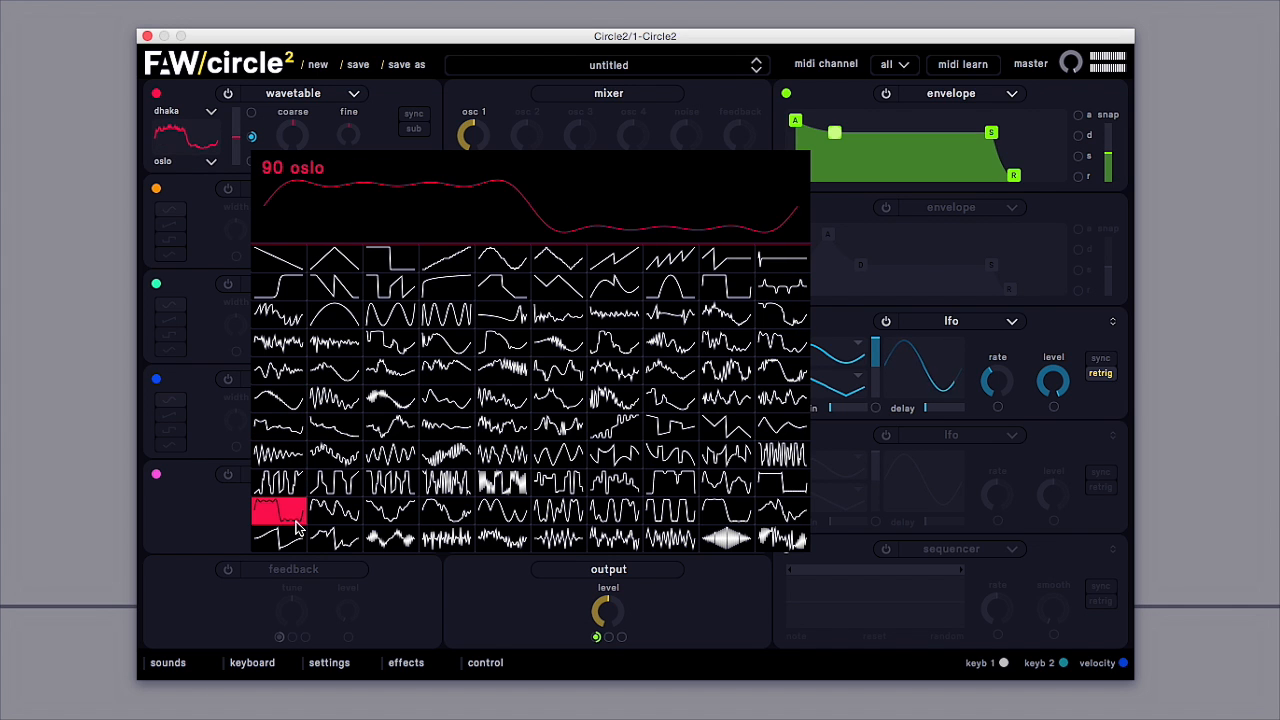
{"action": "left_click", "coordinate": [334, 540]}
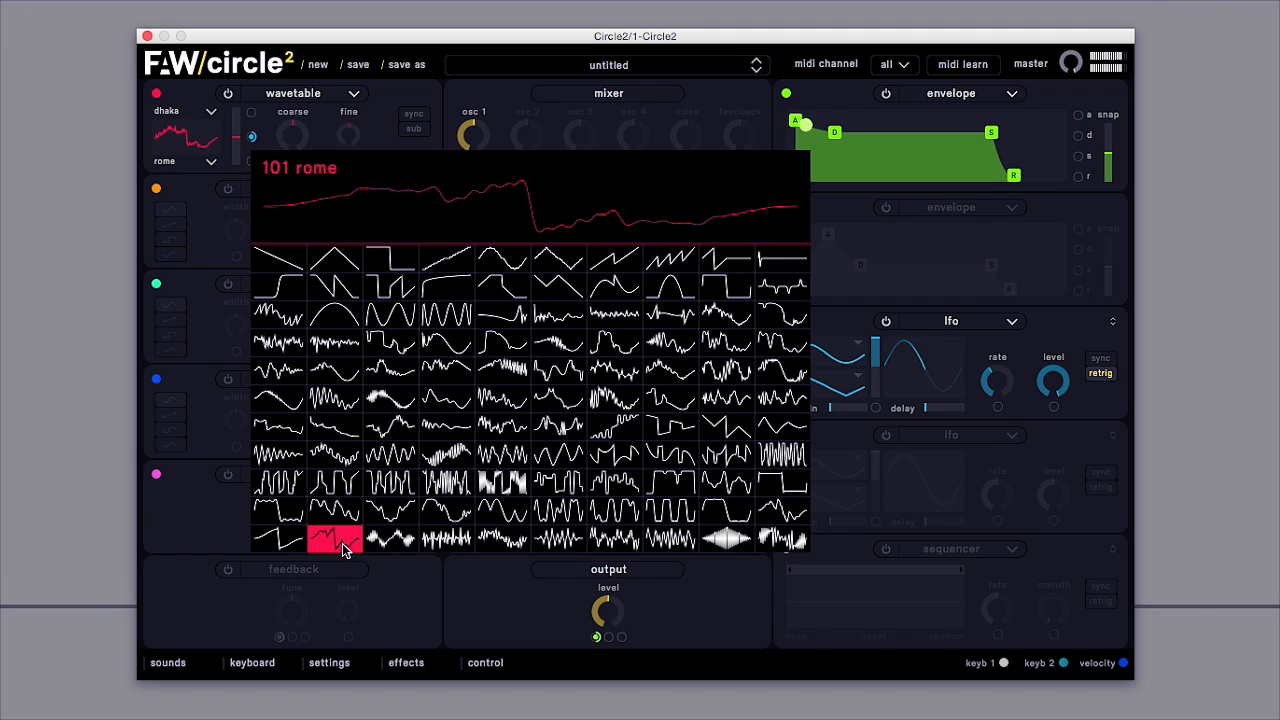
Lower the filter's cutoff frequency, modulate it with the first LFO, and raise the resonance slightly
{"action": "left_click", "coordinate": [140, 165]}
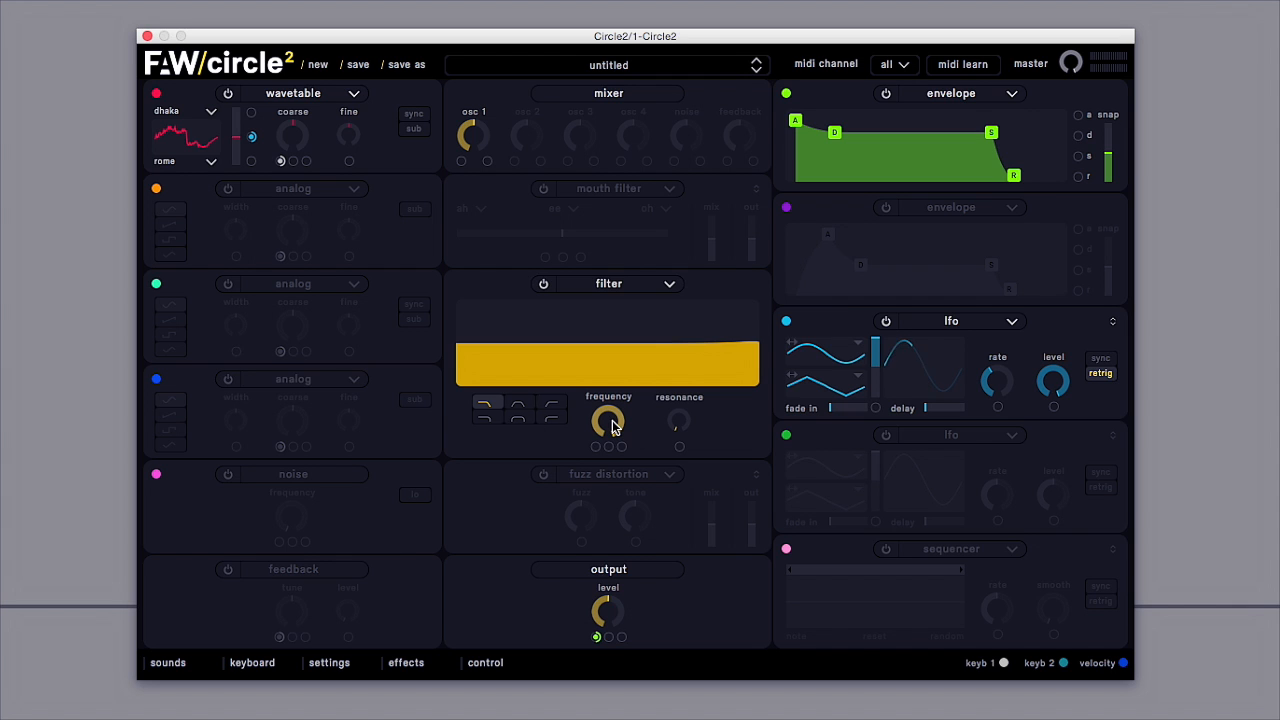
{"action": "left_click_drag", "start_coordinate": [607, 422], "coordinate": [591, 514]}
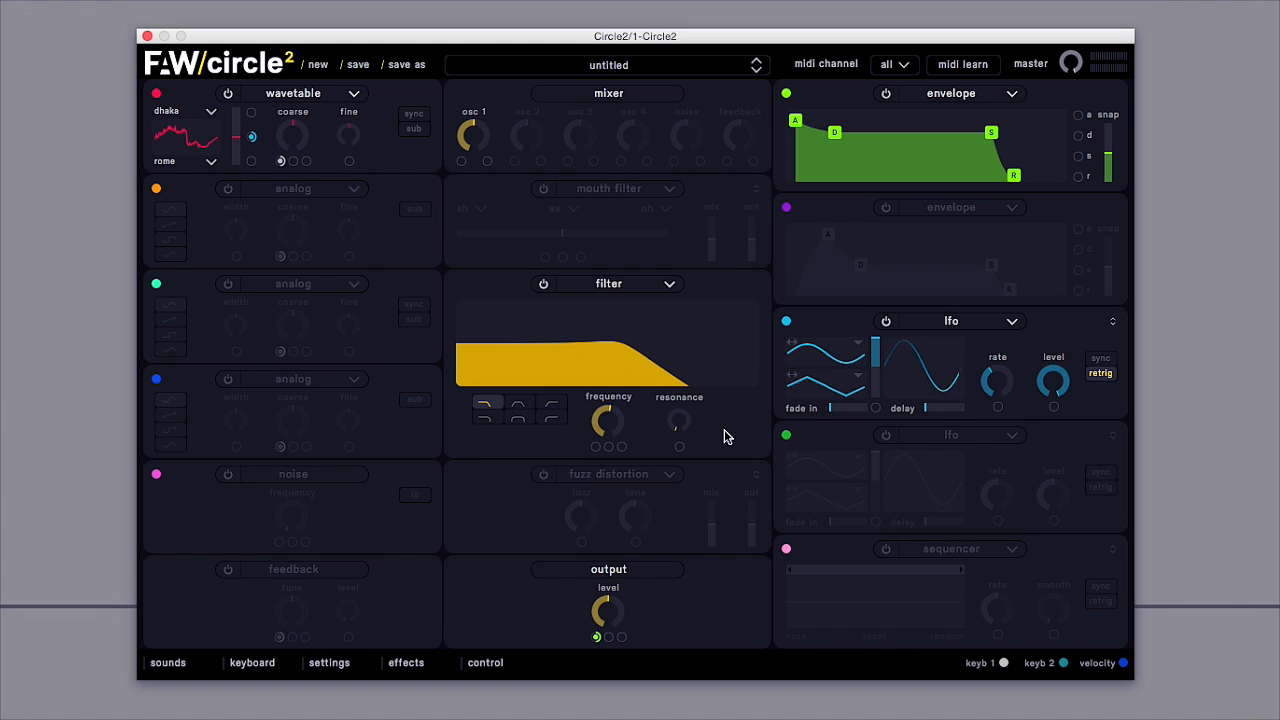
{"action": "left_click_drag", "start_coordinate": [788, 323], "coordinate": [601, 428]}
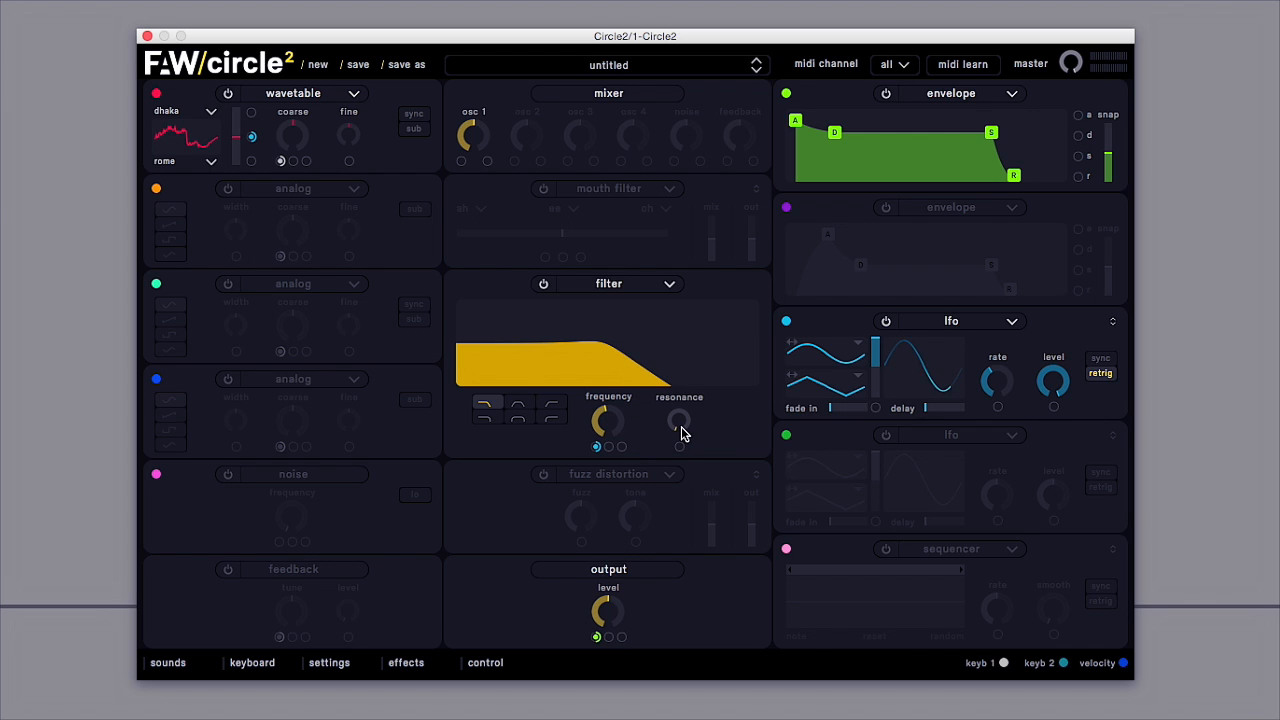
{"action": "left_click_drag", "start_coordinate": [681, 432], "coordinate": [641, 401]}
Enable the sequencer with a random step pattern and assign it to modulate the first LFO's rate
{"action": "left_click", "coordinate": [884, 549]}
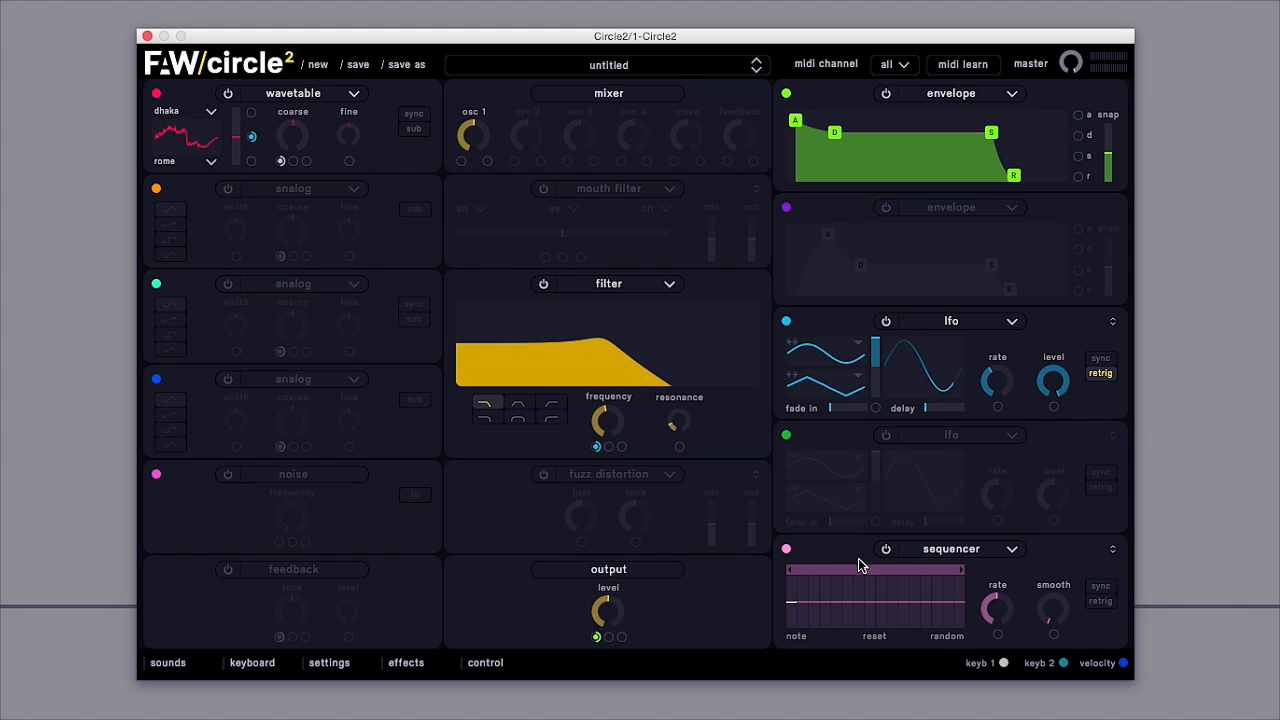
{"action": "left_click", "coordinate": [947, 636]}
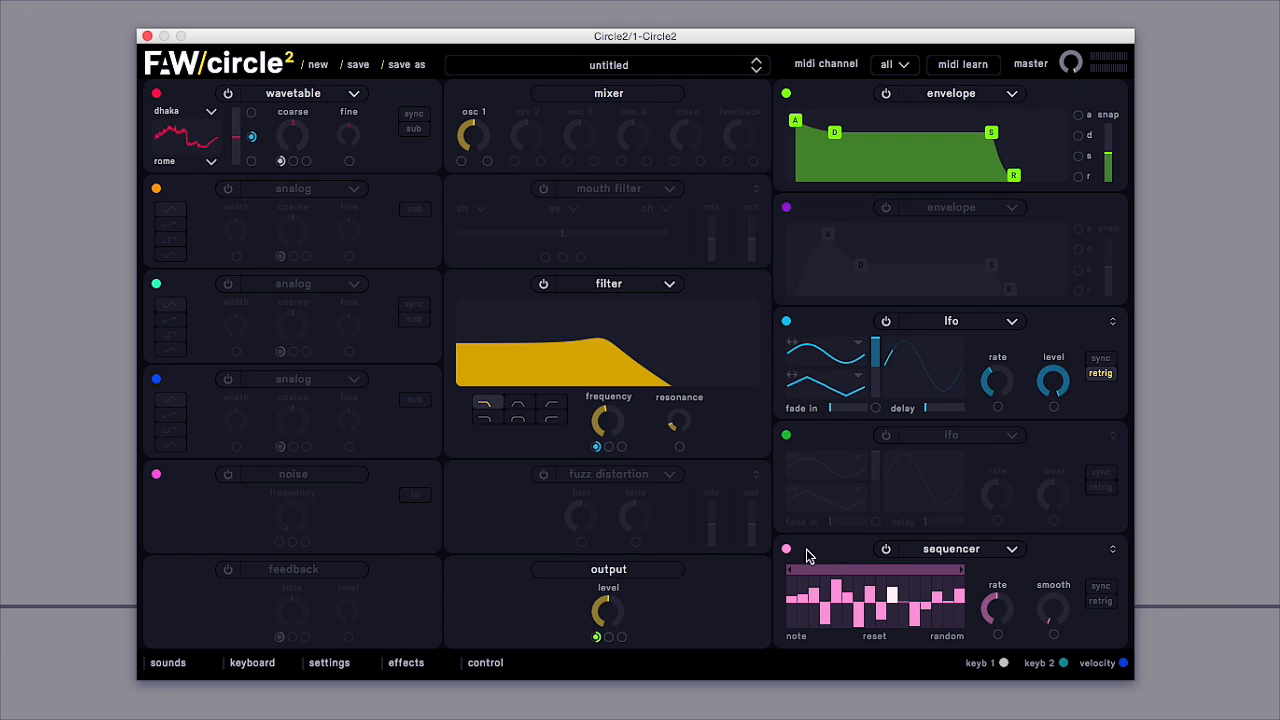
{"action": "left_click_drag", "start_coordinate": [788, 550], "coordinate": [1000, 410]}
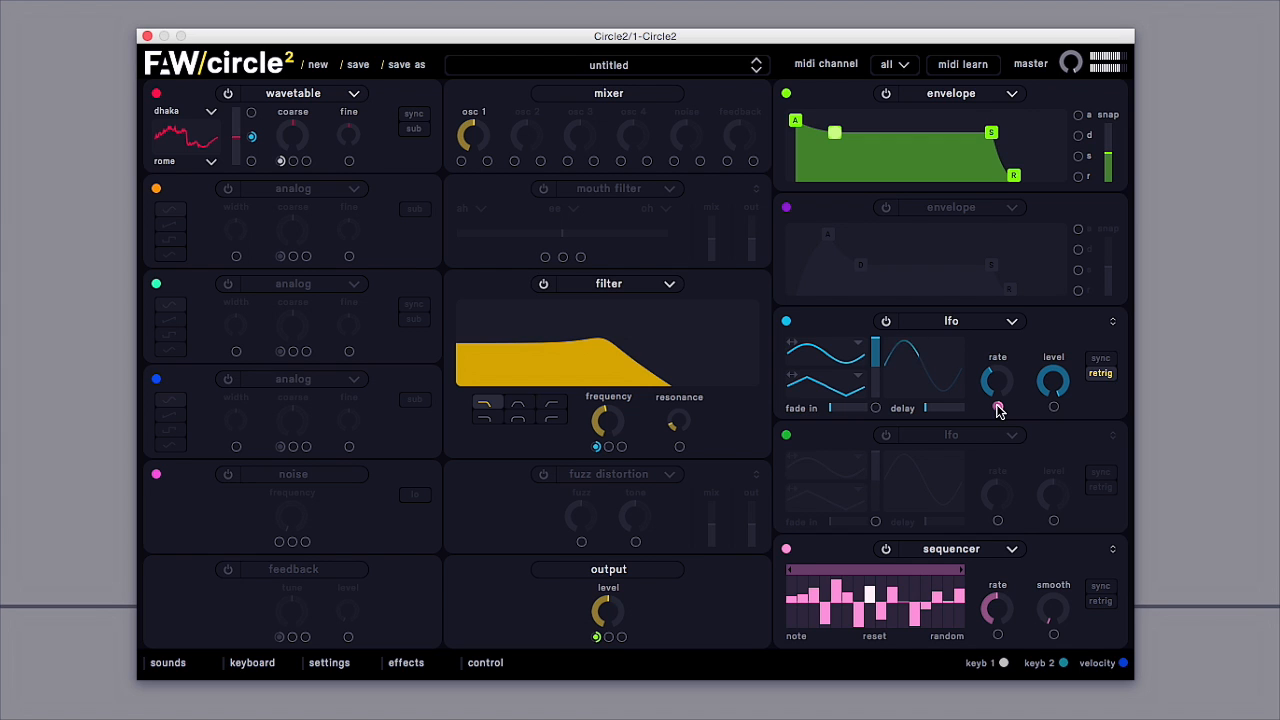
{"action": "left_click_drag", "start_coordinate": [998, 410], "coordinate": [999, 409]}
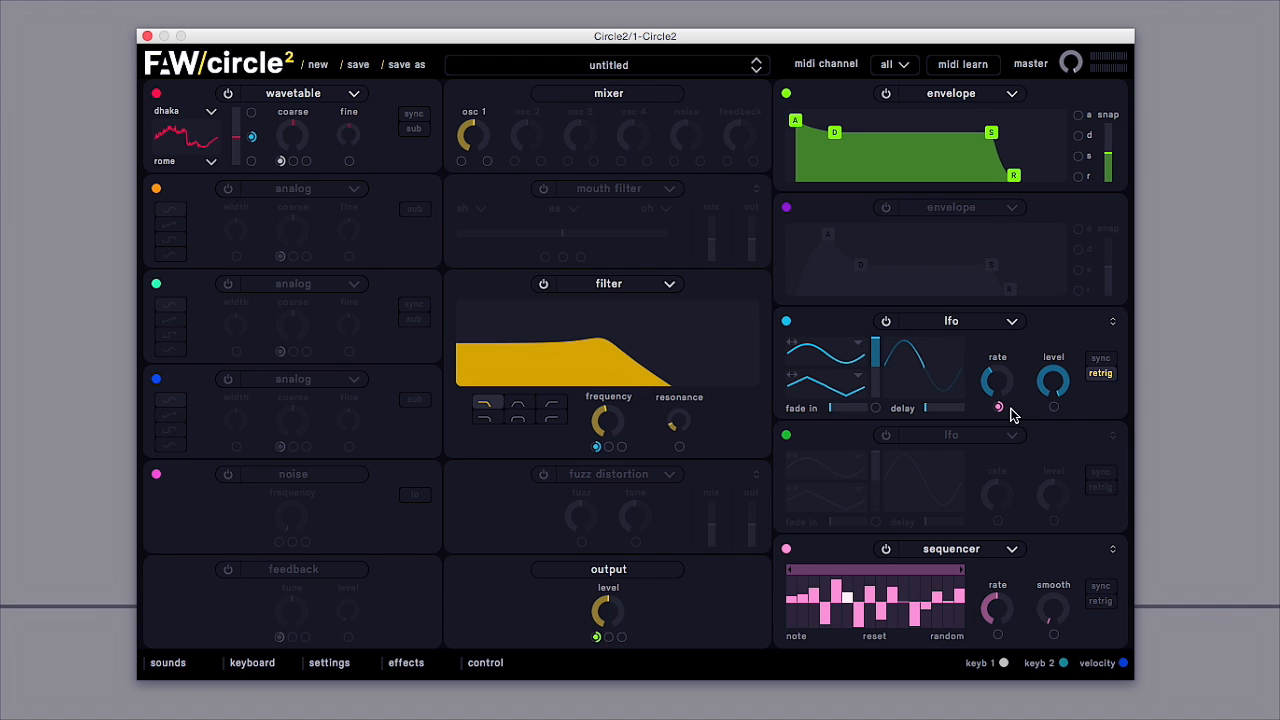
Turn on sync and retrigger for the sequencer, with a step rate of bpm/2
{"action": "left_click", "coordinate": [1104, 603]}
{"action": "left_click", "coordinate": [1101, 587]}
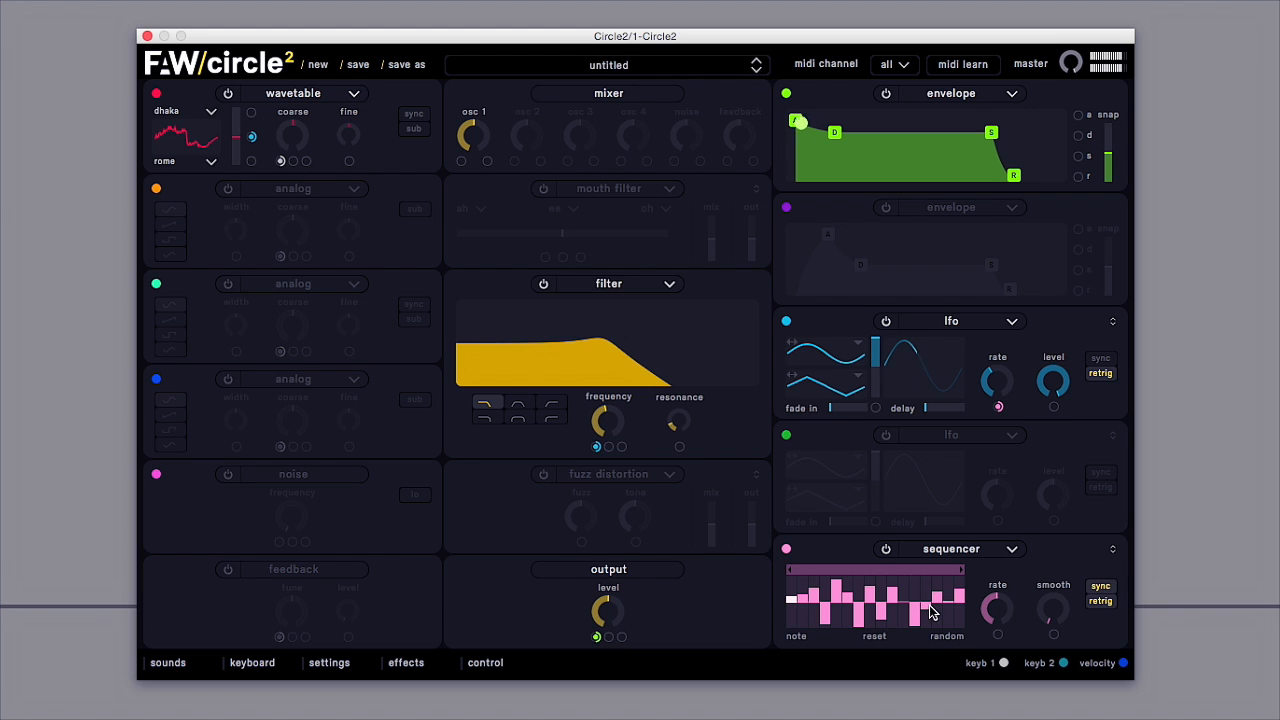
{"action": "mouse_move", "coordinate": [993, 605]}
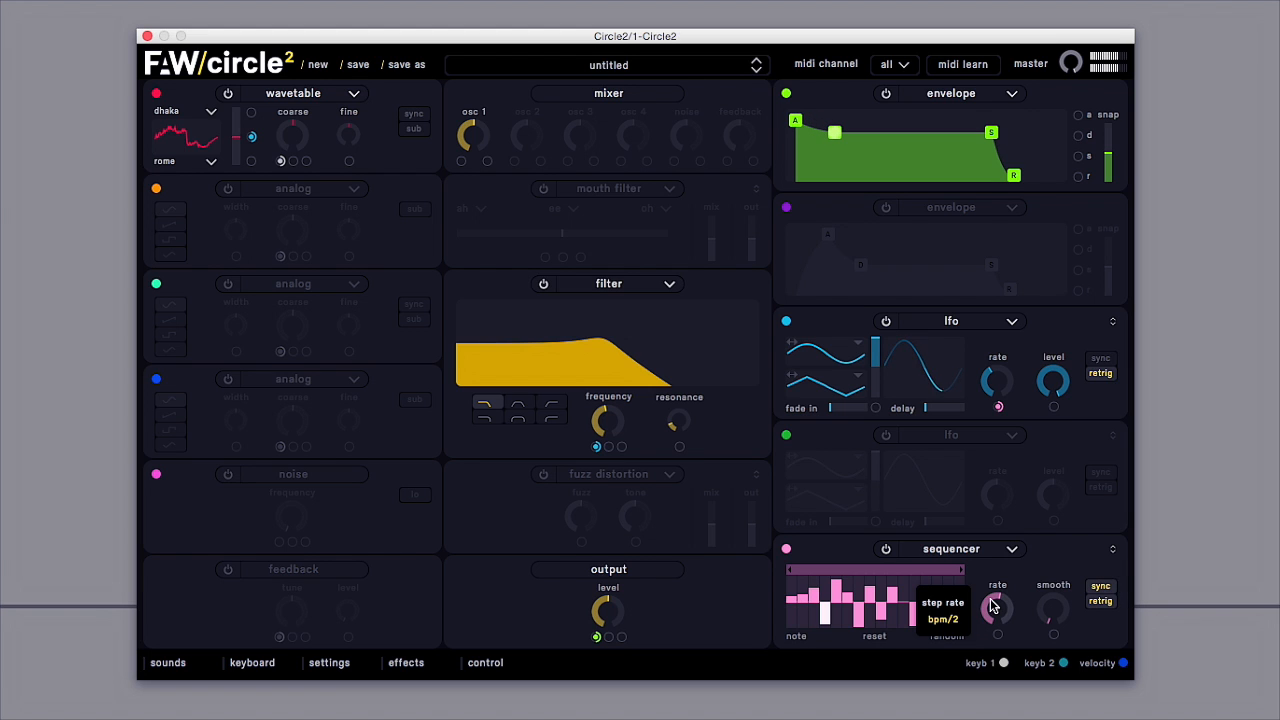
Randomize the sequencer's pattern several times and shorten its loop to the first eight steps
{"action": "left_click", "coordinate": [956, 641]}
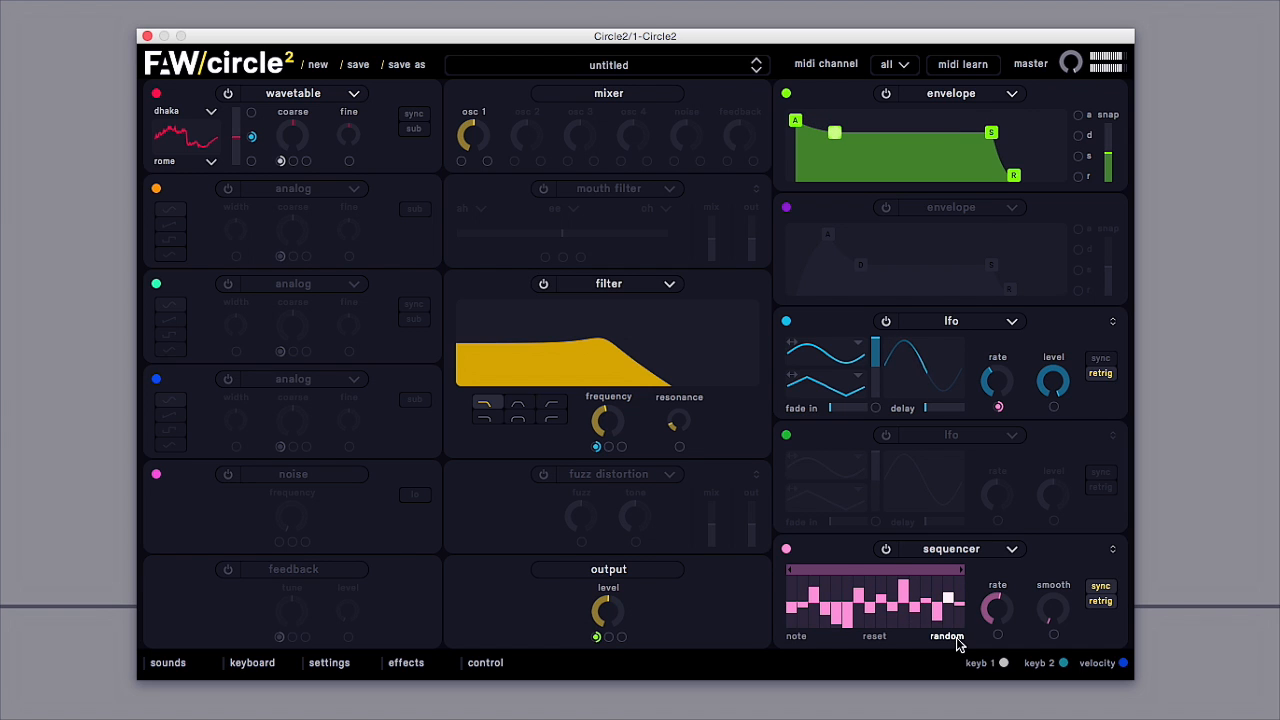
{"action": "left_click", "coordinate": [956, 641]}
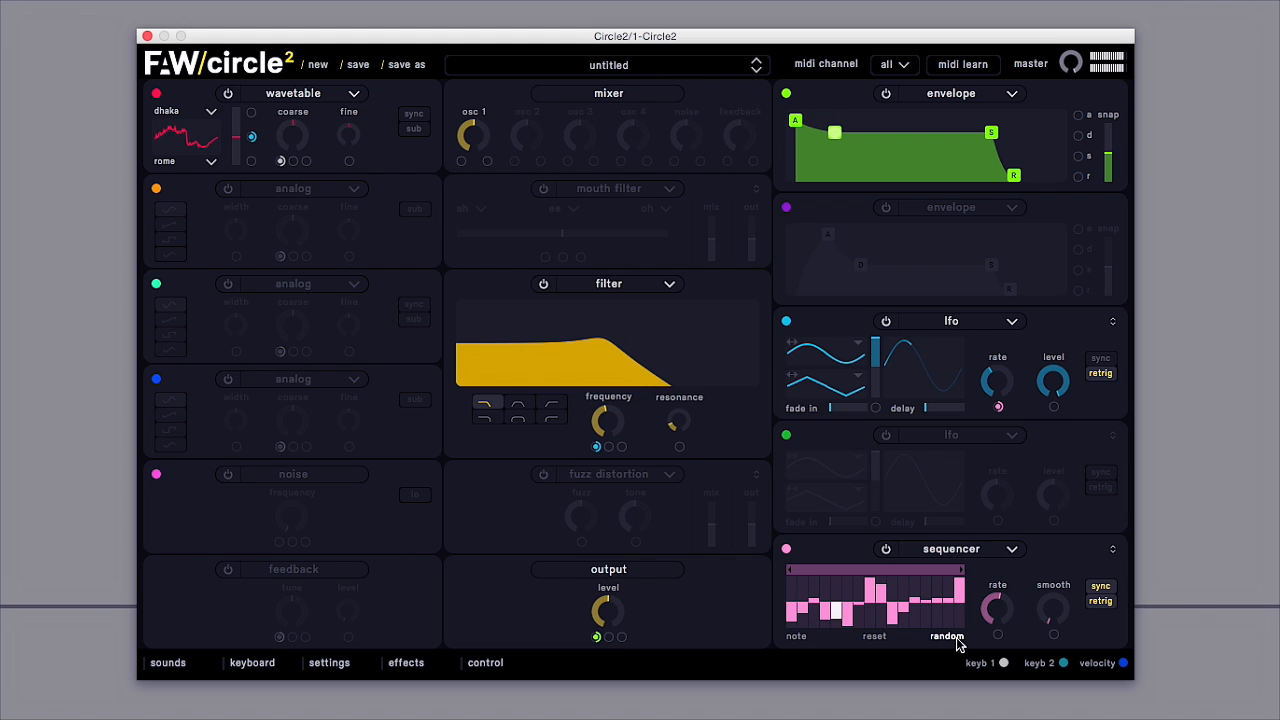
{"action": "left_click", "coordinate": [956, 641]}
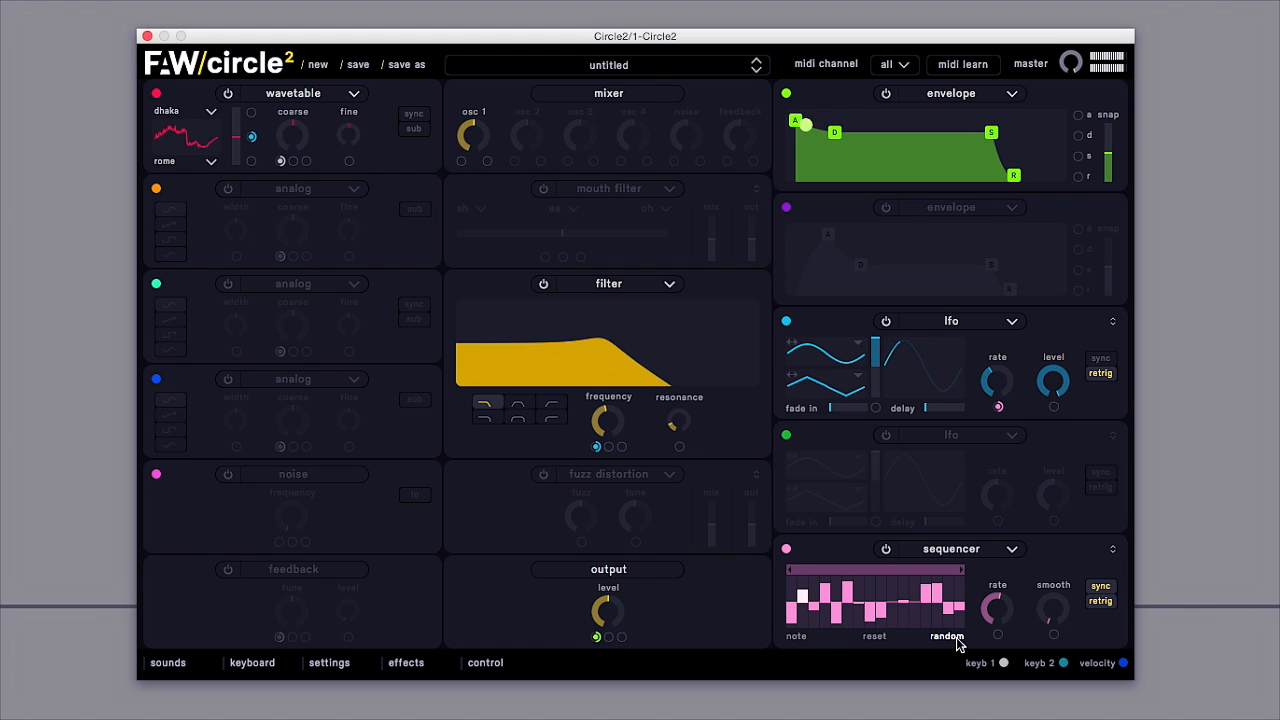
{"action": "left_click", "coordinate": [956, 641]}
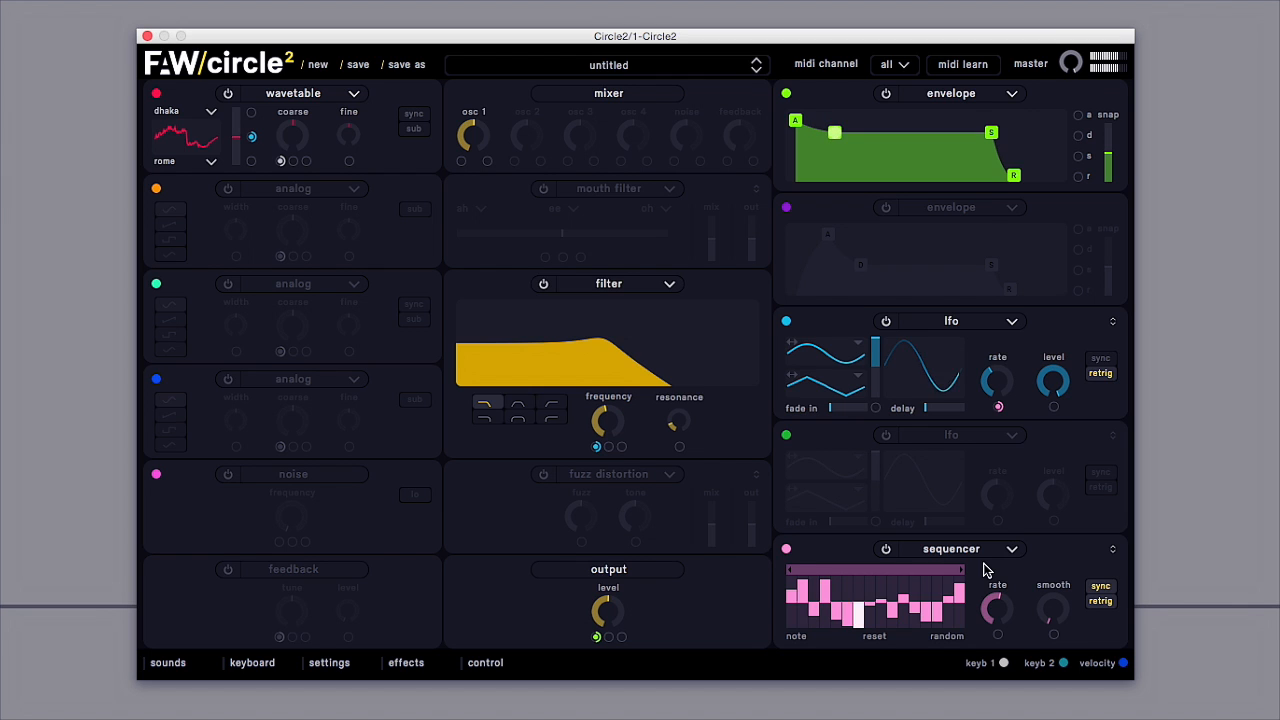
{"action": "left_click", "coordinate": [929, 639]}
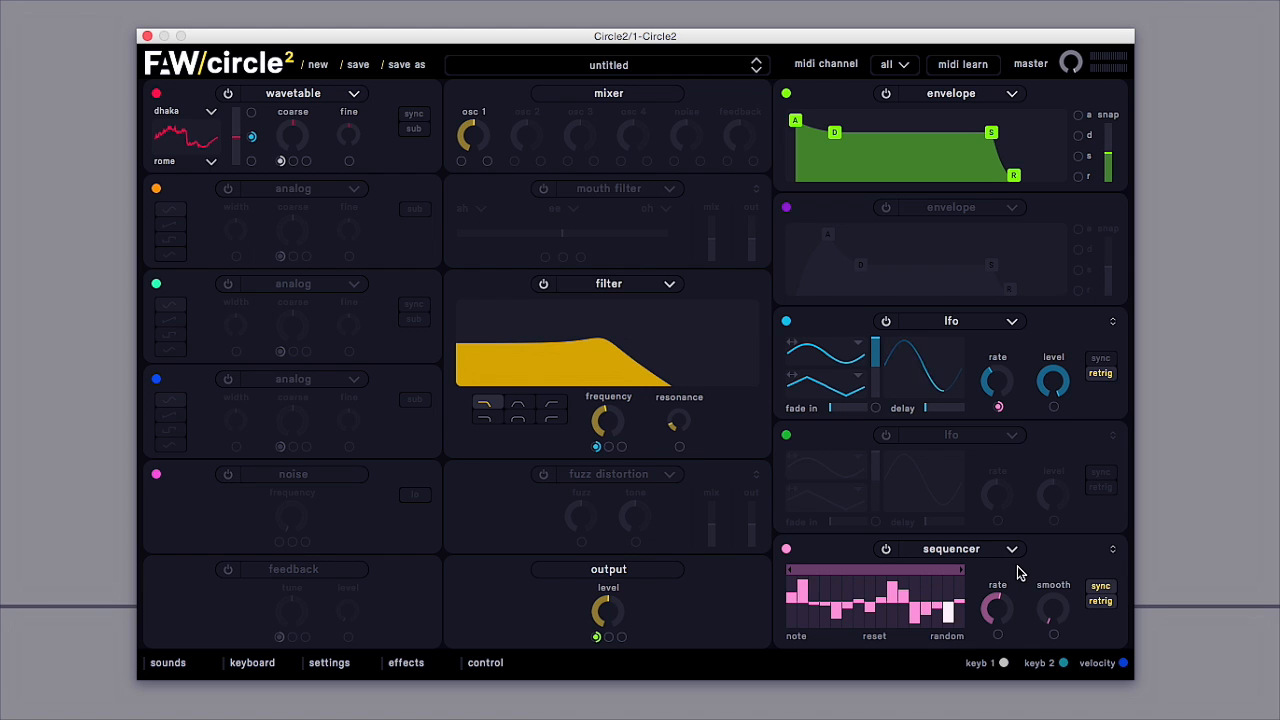
{"action": "left_click_drag", "start_coordinate": [966, 570], "coordinate": [867, 572]}
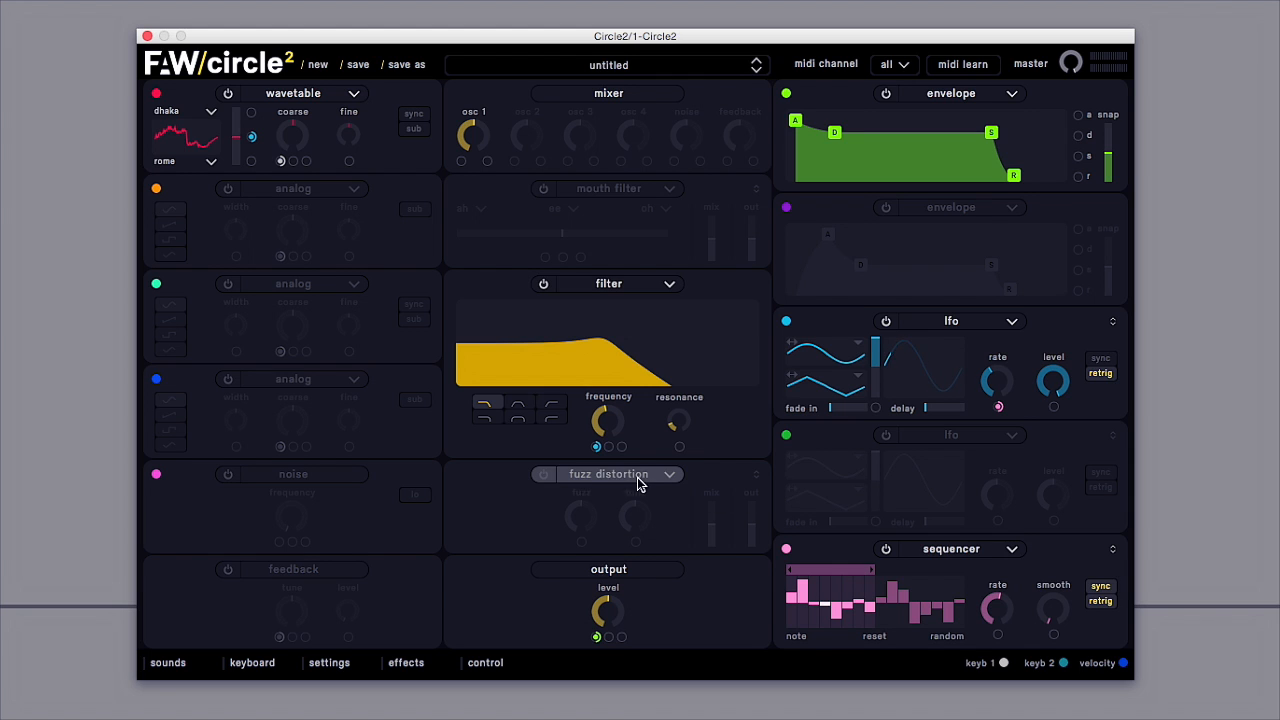
Enable the fuzz distortion slot, change it to a mouth filter, and set its first two vowels to oh and ee
{"action": "left_click", "coordinate": [542, 474]}
{"action": "left_click", "coordinate": [568, 474]}
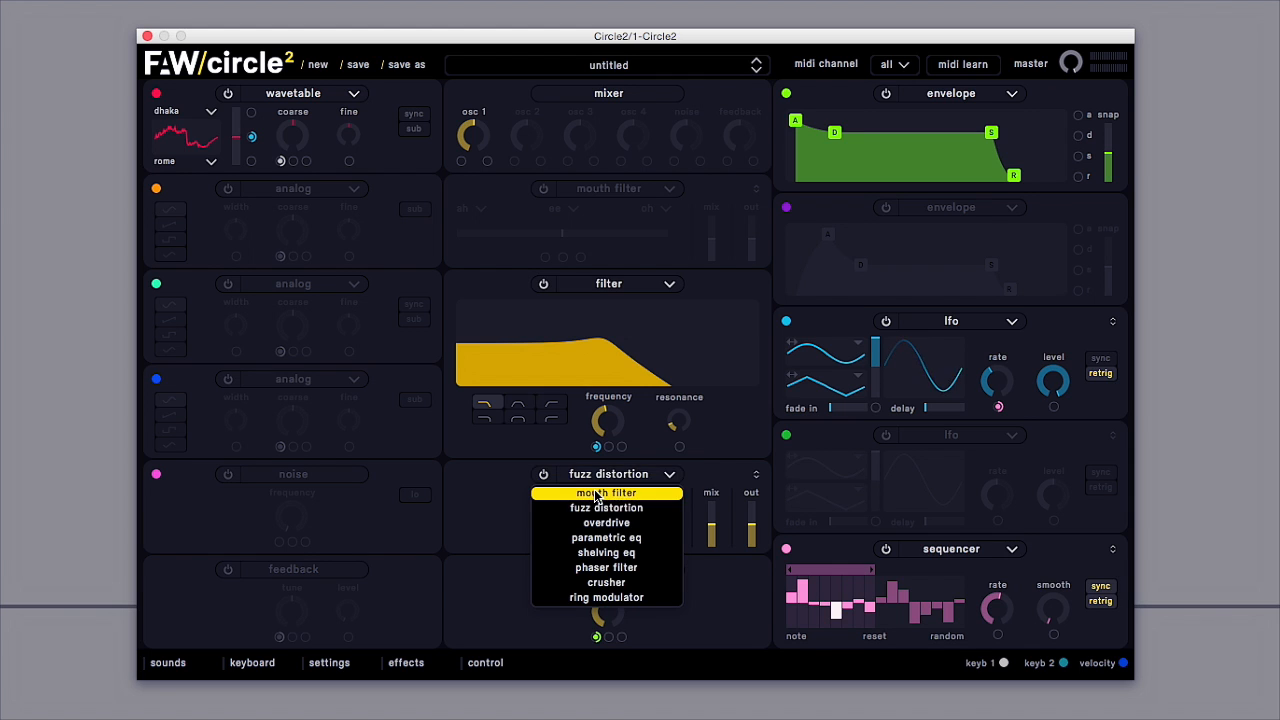
{"action": "left_click", "coordinate": [596, 494]}
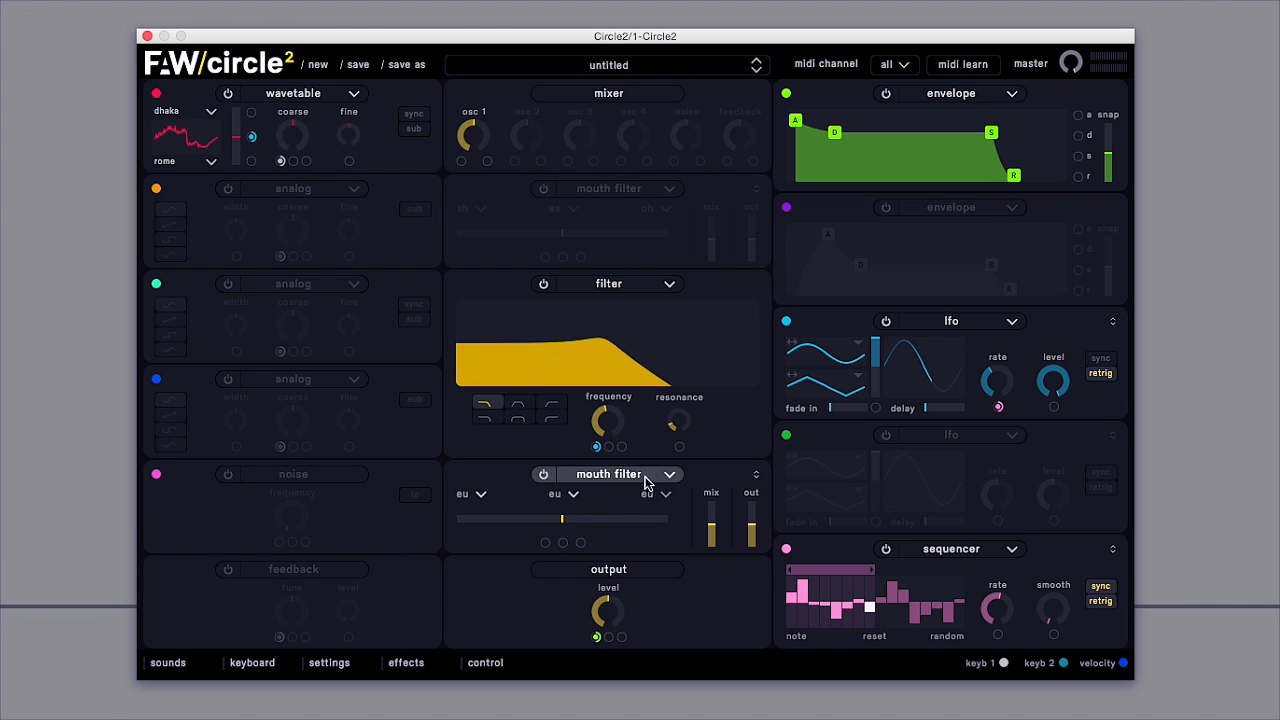
{"action": "left_click", "coordinate": [478, 496]}
{"action": "left_click", "coordinate": [472, 542]}
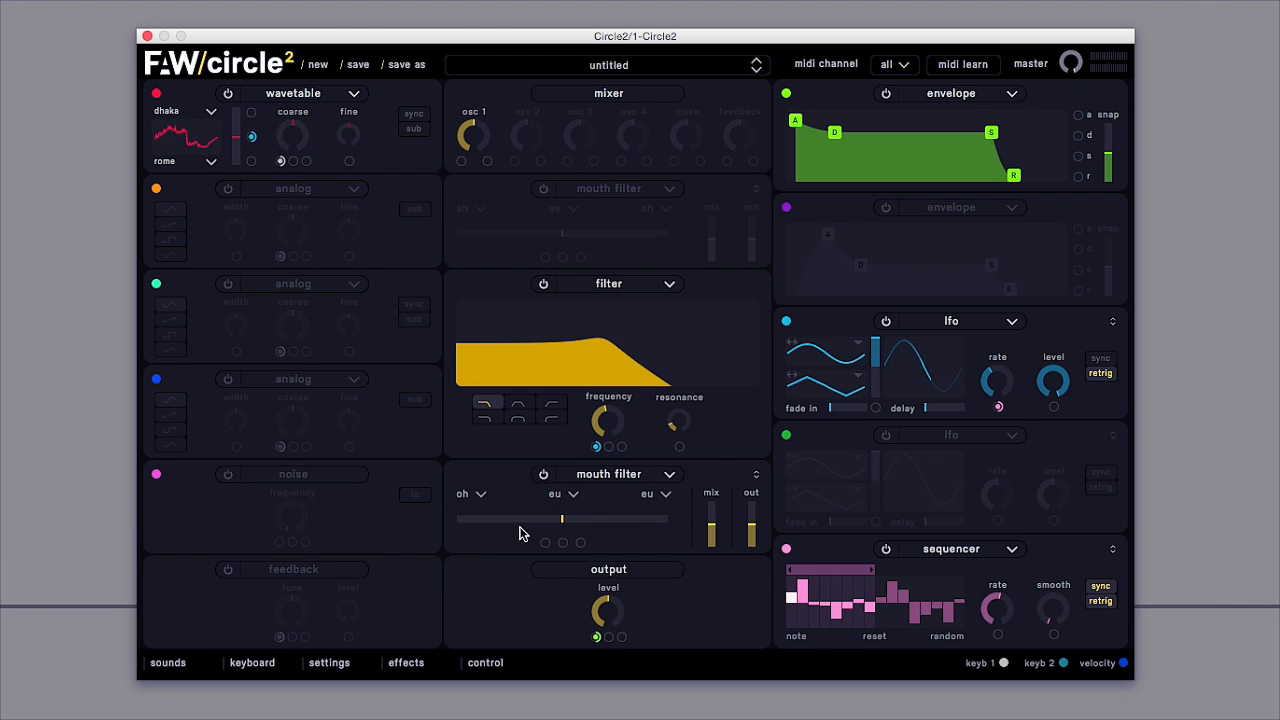
{"action": "left_click", "coordinate": [555, 496]}
{"action": "left_click", "coordinate": [566, 530]}
Raise the mouth filter's output, try its vowel slider and recentre it, and modulate that slider with the sequencer
{"action": "left_click_drag", "start_coordinate": [750, 524], "coordinate": [751, 518]}
{"action": "left_click_drag", "start_coordinate": [562, 520], "coordinate": [455, 524]}
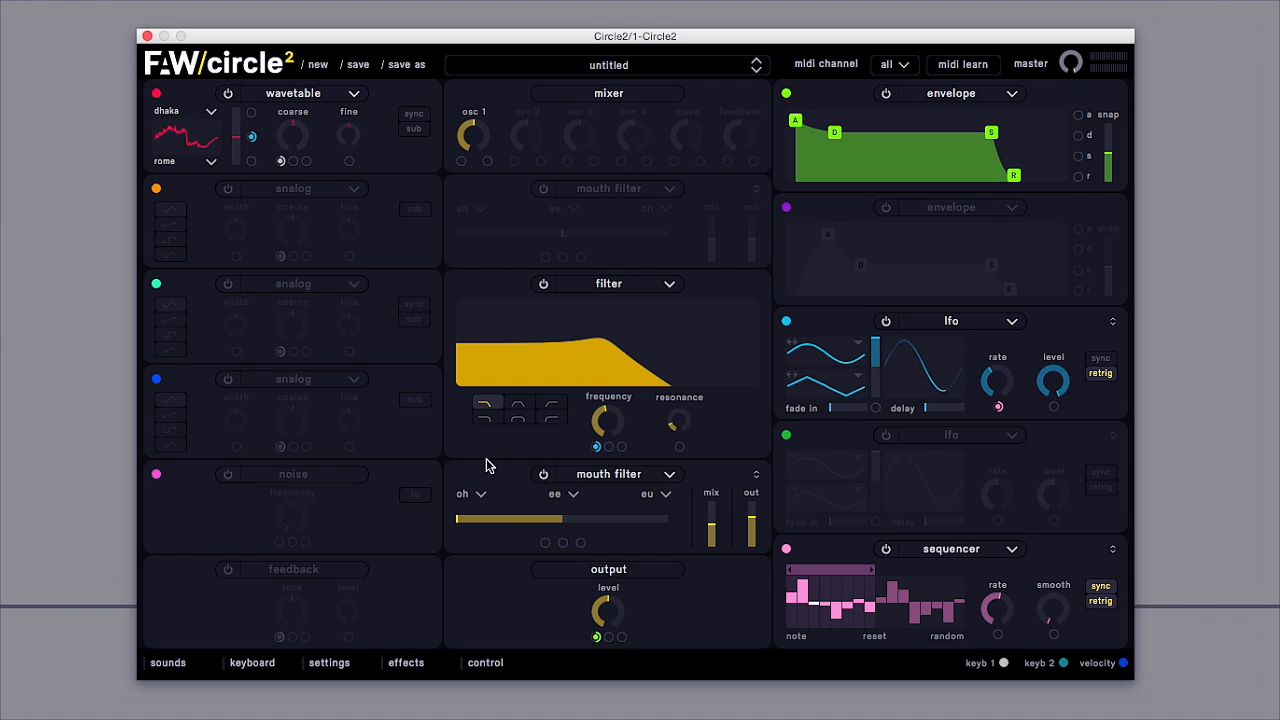
{"action": "left_click", "coordinate": [562, 522]}
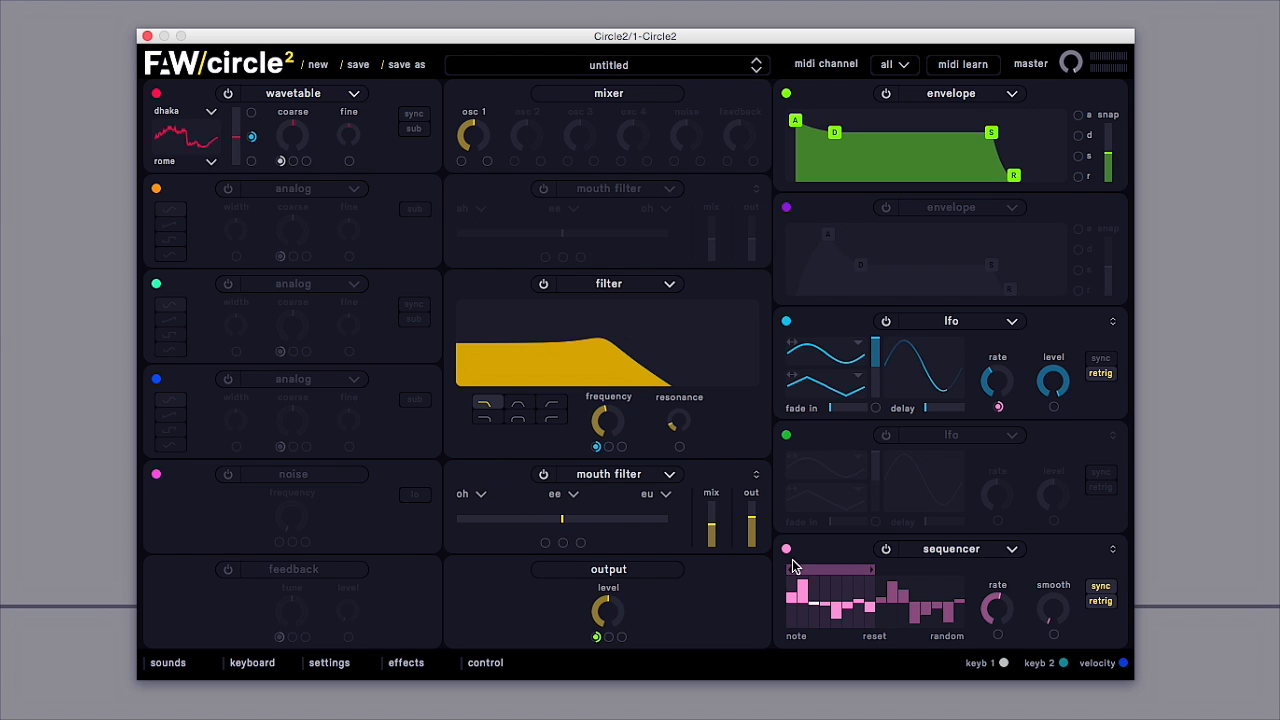
{"action": "left_click_drag", "start_coordinate": [786, 548], "coordinate": [563, 545]}
Lengthen the first envelope's attack slightly and raise its sustain to maximum
{"action": "mouse_move", "coordinate": [797, 120]}
{"action": "left_mouse_down"}
{"action": "mouse_move", "coordinate": [832, 108]}
{"action": "mouse_move", "coordinate": [802, 103]}
{"action": "left_mouse_up"}
{"action": "left_click_drag", "start_coordinate": [988, 135], "coordinate": [998, 102]}
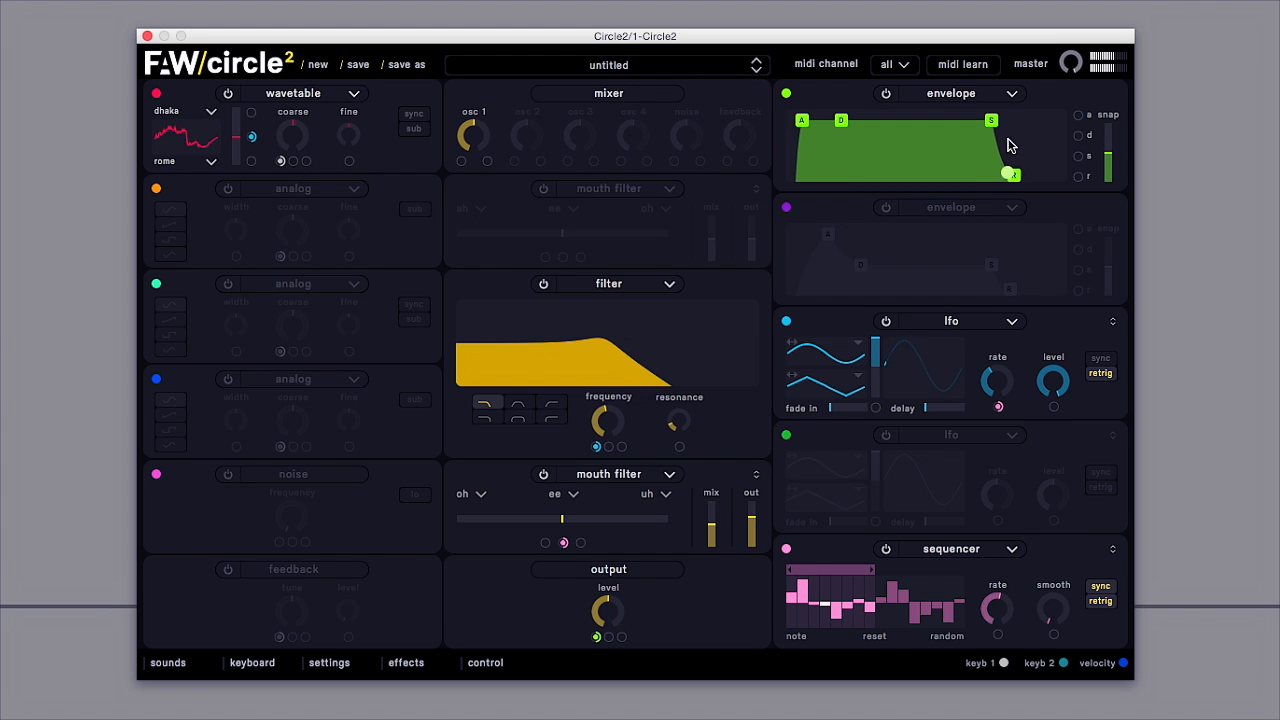